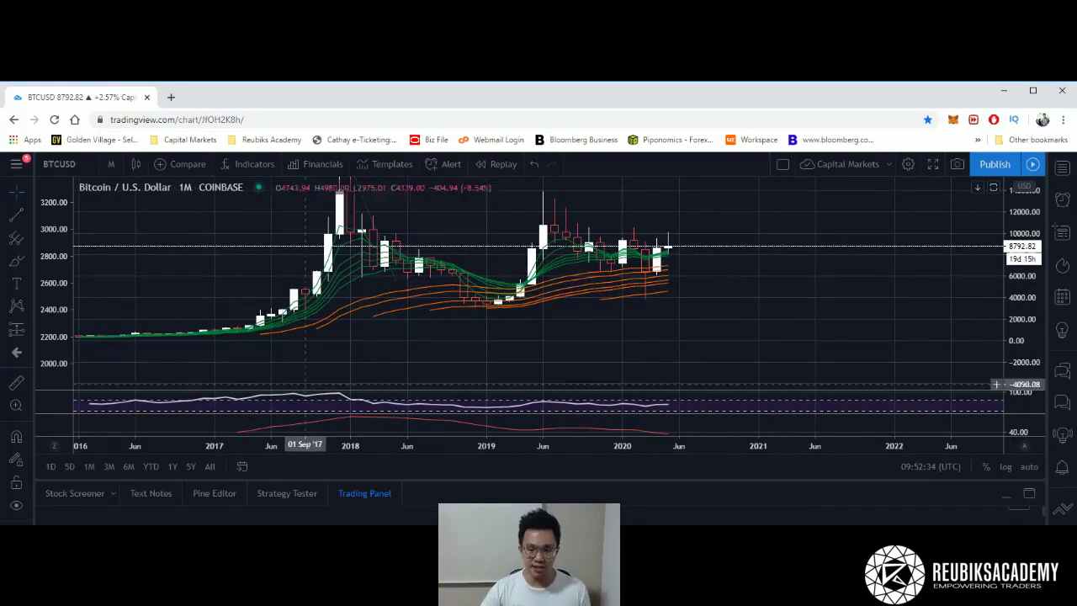
Draw a horizontal line at about 3118 beneath the early-2019 lows on the monthly Bitcoin chart
{"action": "left_click", "coordinate": [209, 466]}
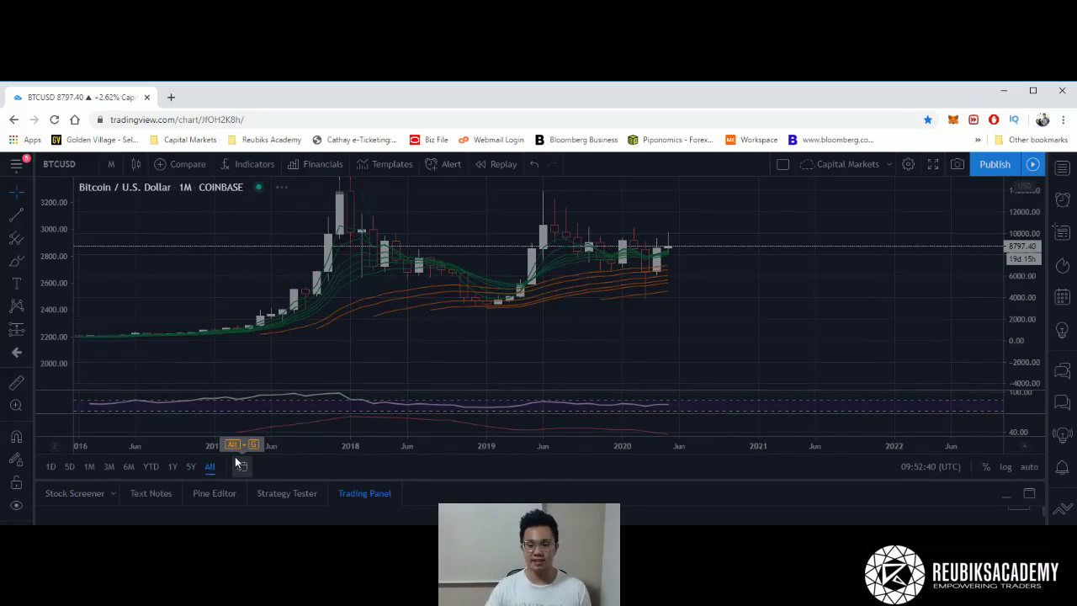
{"action": "left_click_drag", "start_coordinate": [444, 350], "coordinate": [690, 350]}
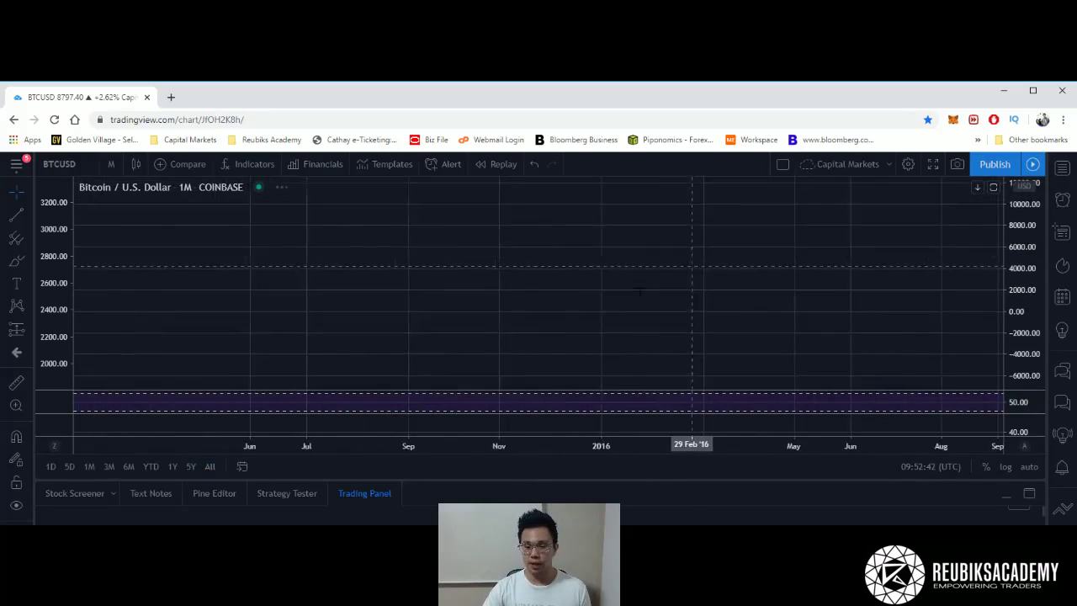
{"action": "left_click_drag", "start_coordinate": [488, 353], "coordinate": [413, 357]}
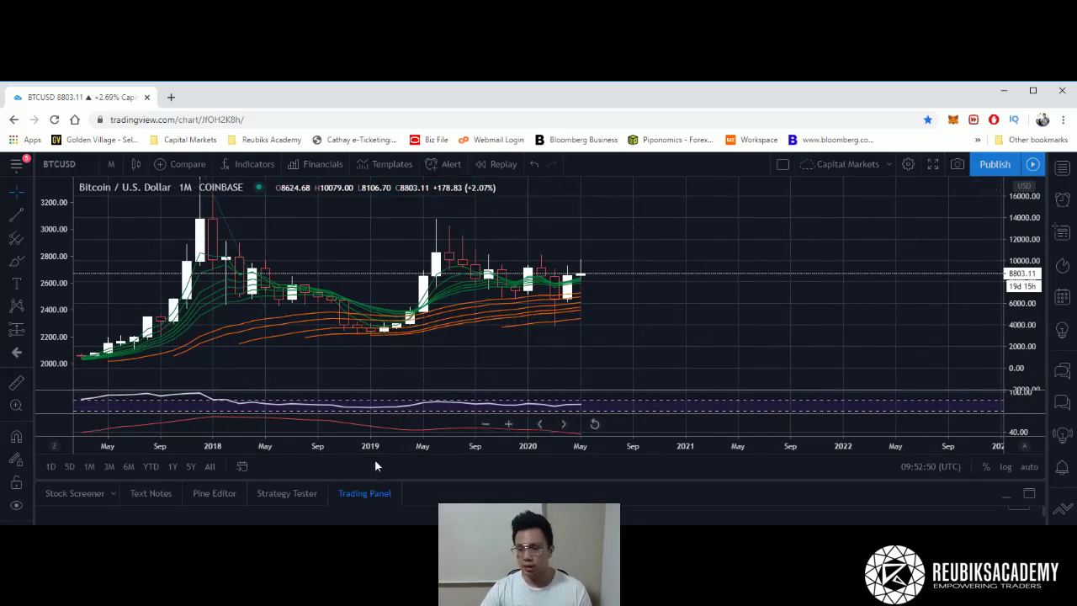
{"action": "left_click_drag", "start_coordinate": [391, 446], "coordinate": [509, 452]}
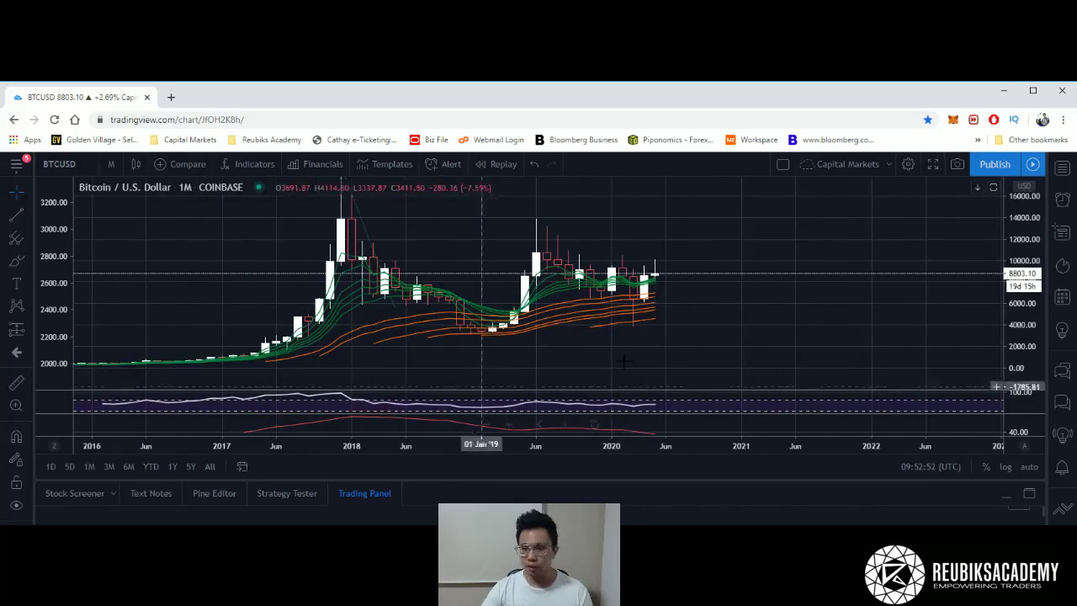
{"action": "left_click_drag", "start_coordinate": [761, 317], "coordinate": [707, 318]}
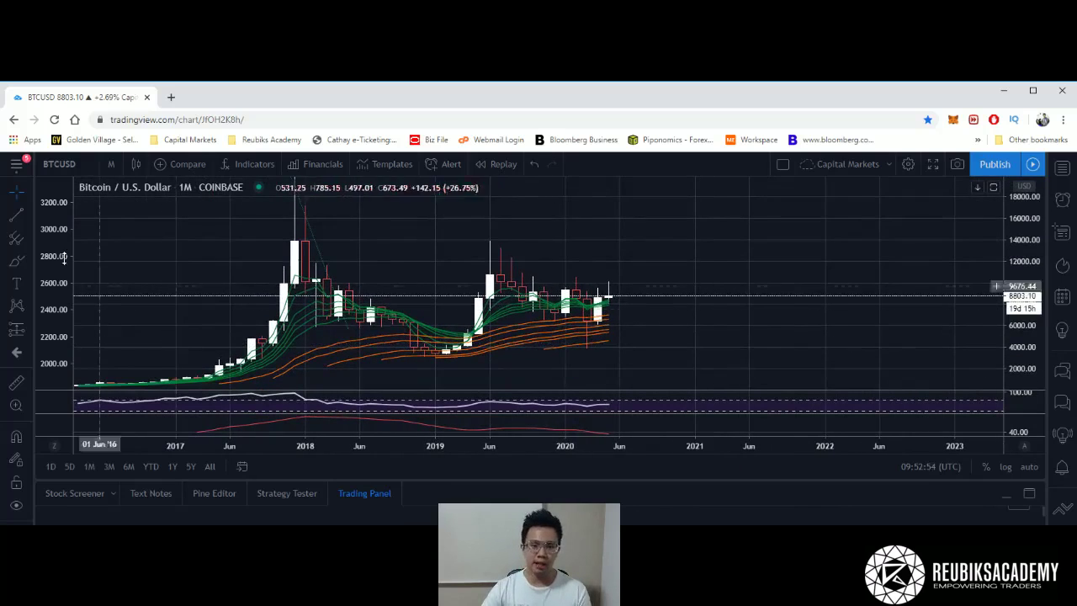
{"action": "left_click", "coordinate": [32, 216]}
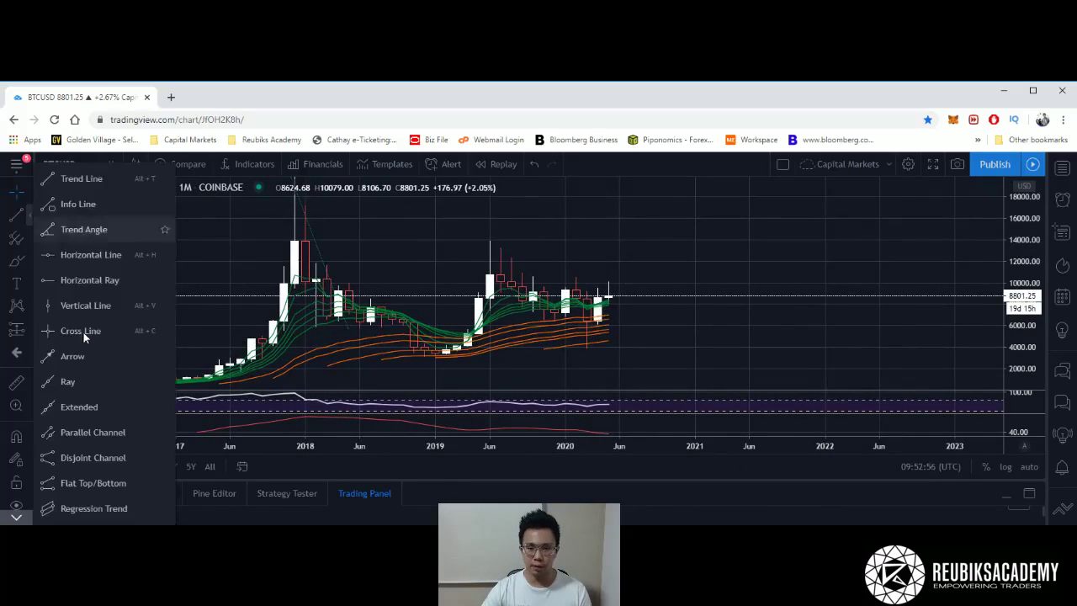
{"action": "left_click", "coordinate": [86, 249]}
{"action": "left_click", "coordinate": [718, 353]}
{"action": "left_click_drag", "start_coordinate": [718, 353], "coordinate": [535, 356]}
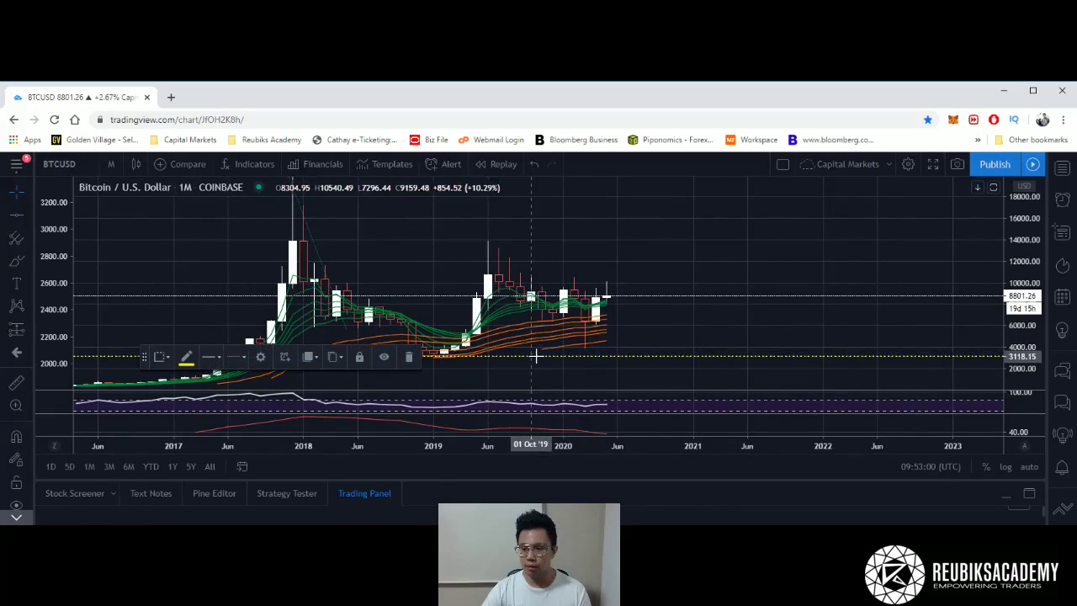
{"action": "left_click", "coordinate": [706, 282]}
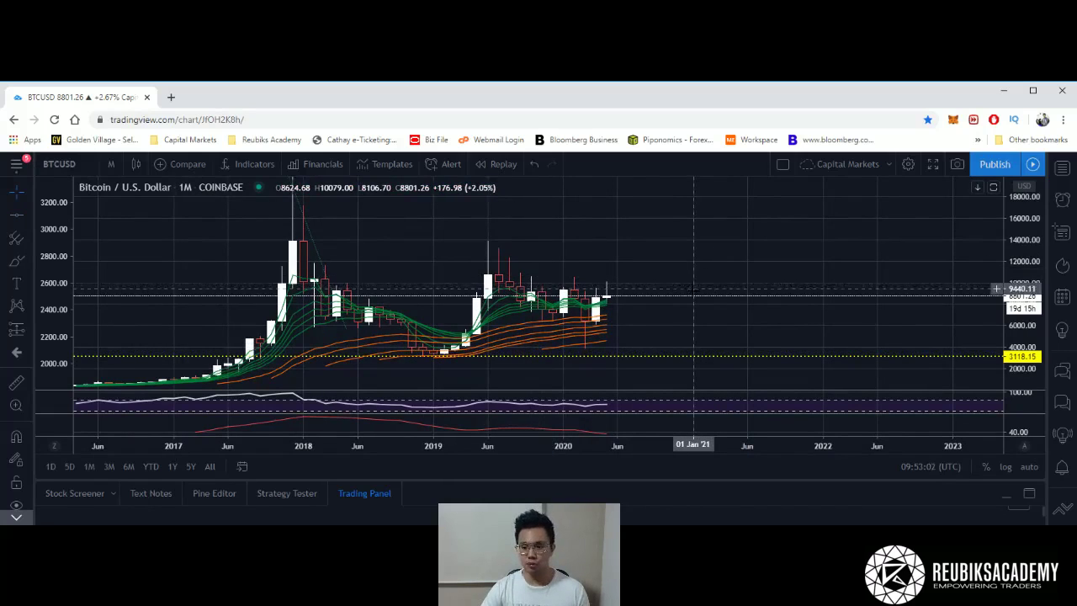
Duplicate the horizontal line to three higher levels, at about 14049, 17357 and 10681
{"action": "left_click", "coordinate": [473, 357]}
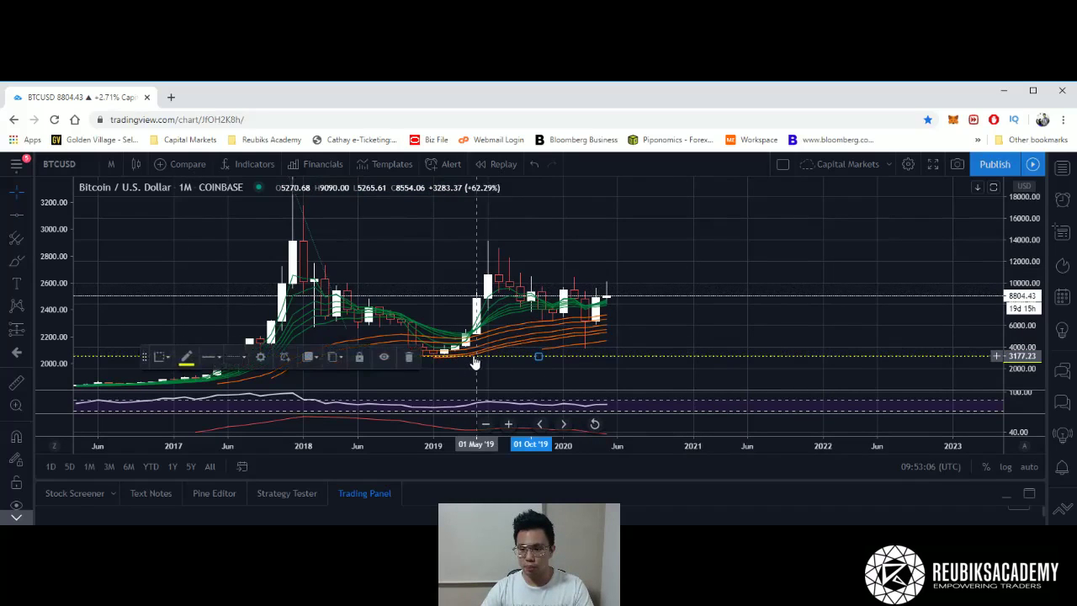
{"action": "left_click_drag", "start_coordinate": [473, 357], "coordinate": [538, 238]}
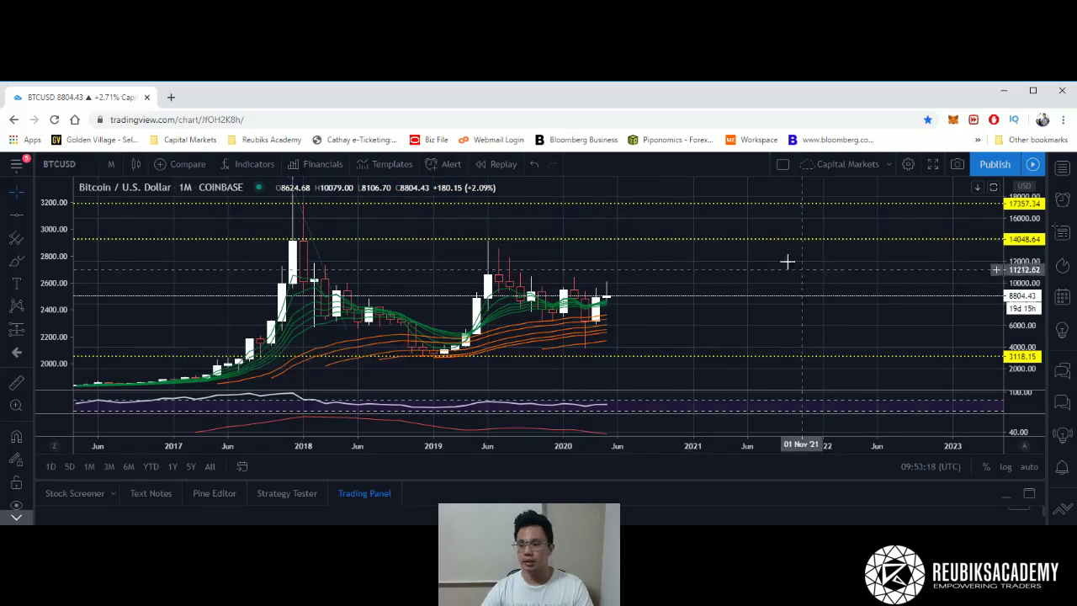
{"action": "left_click_drag", "start_coordinate": [786, 257], "coordinate": [714, 260]}
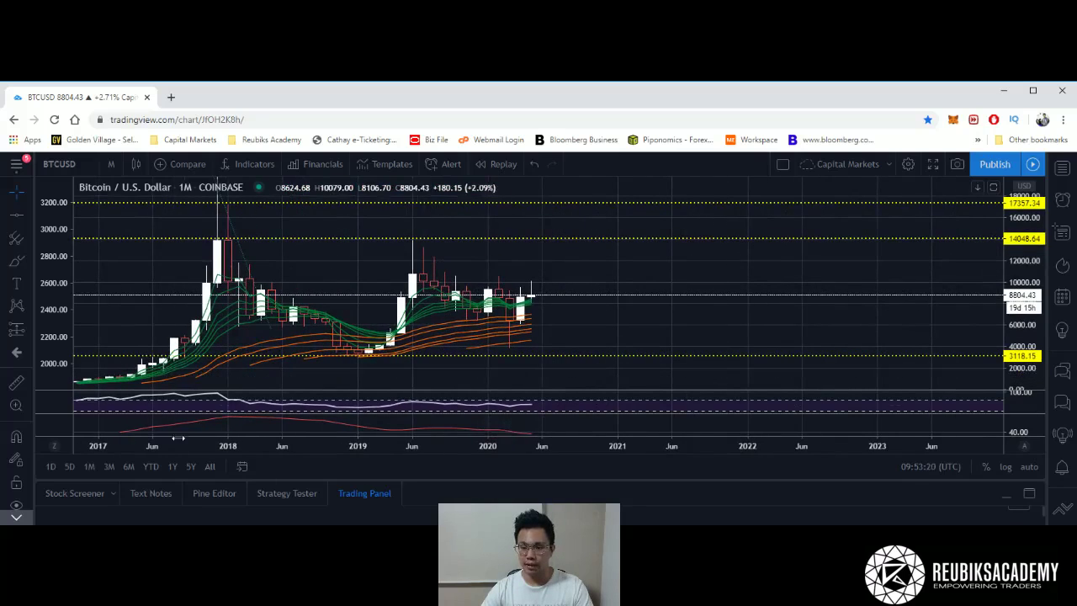
{"action": "left_click_drag", "start_coordinate": [538, 238], "coordinate": [538, 267]}
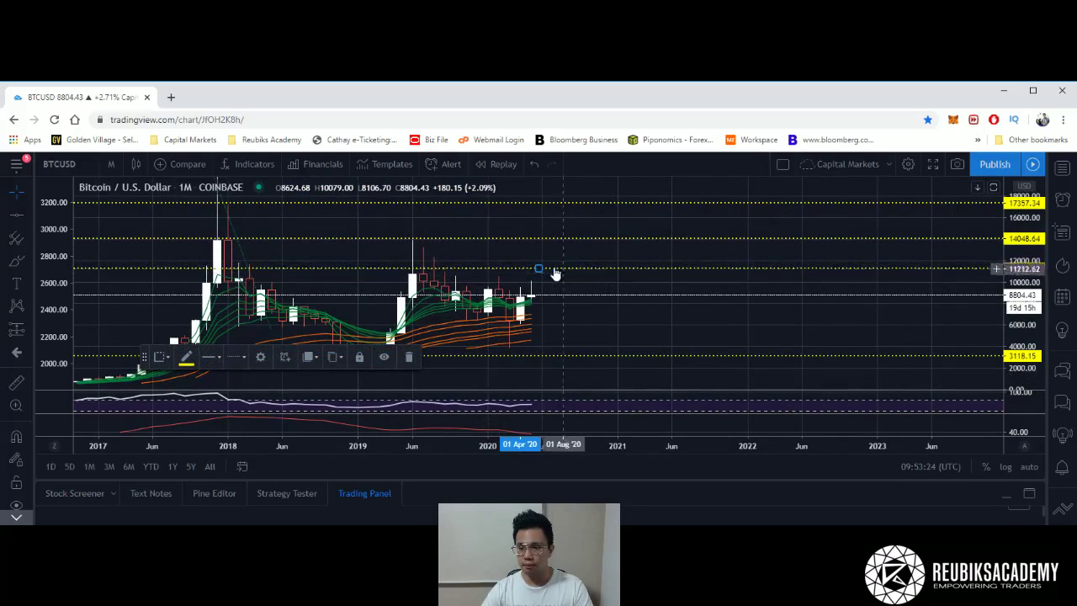
{"action": "left_click_drag", "start_coordinate": [539, 268], "coordinate": [539, 275]}
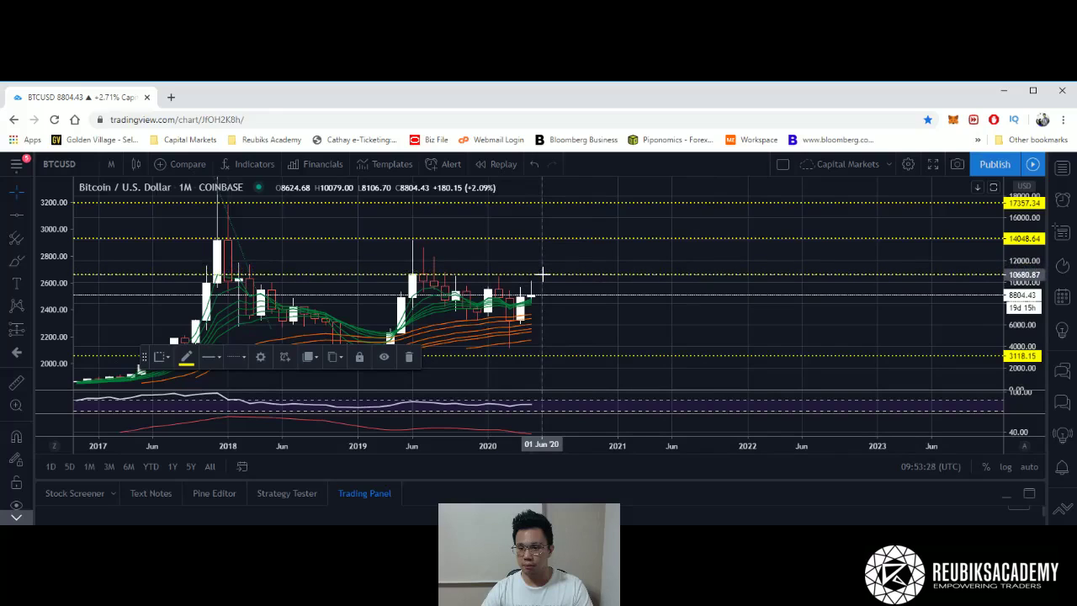
{"action": "left_click", "coordinate": [702, 257]}
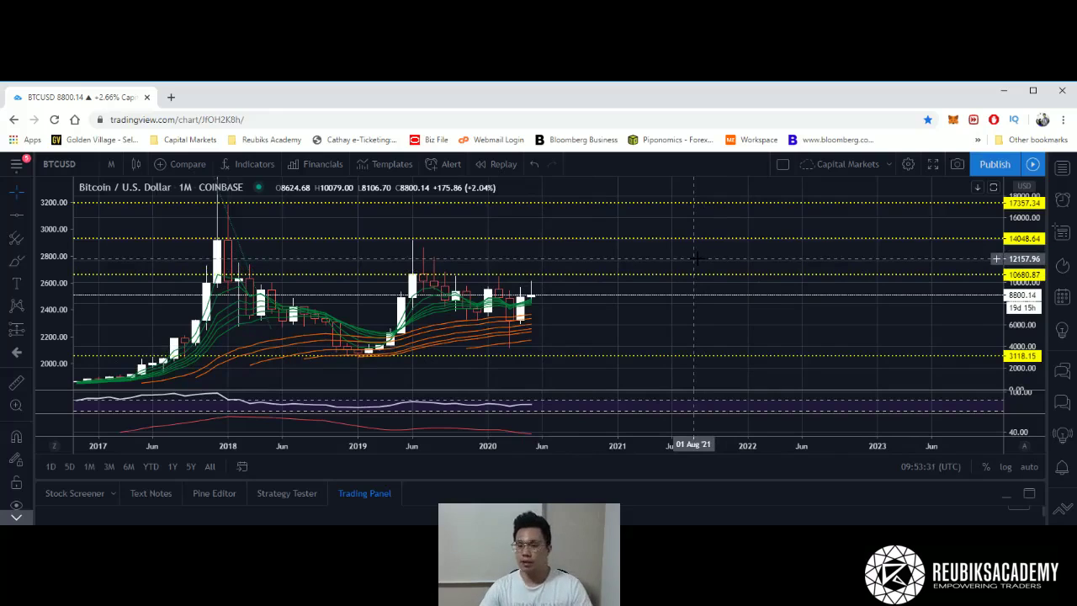
Colour the horizontal line at 17357.34 blue and the one at 14048.64 magenta
{"action": "left_click", "coordinate": [583, 203]}
{"action": "left_click", "coordinate": [185, 357]}
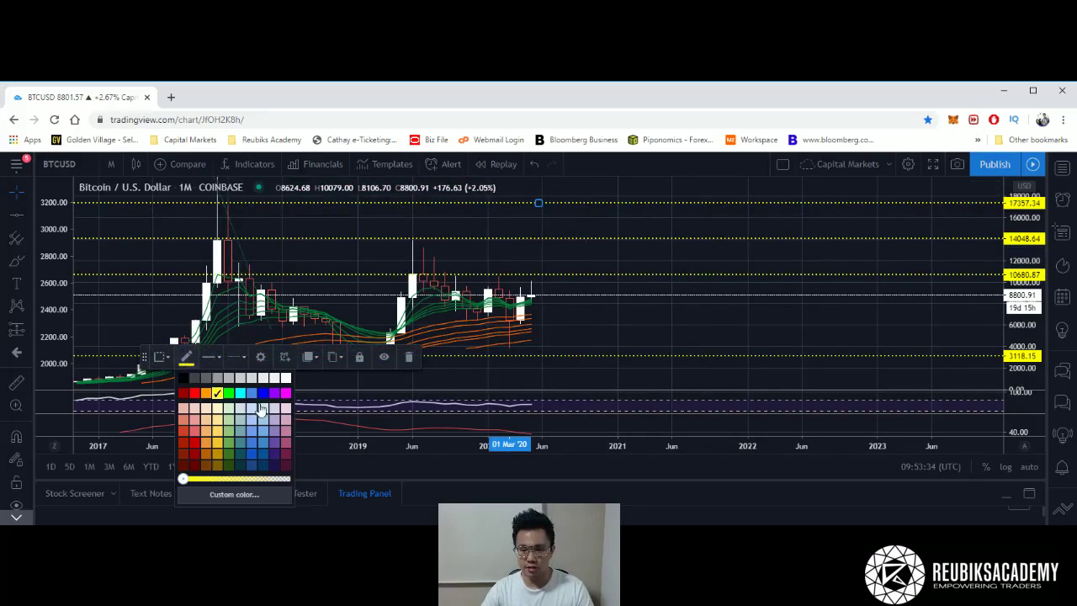
{"action": "left_click", "coordinate": [262, 402]}
{"action": "left_click", "coordinate": [515, 238]}
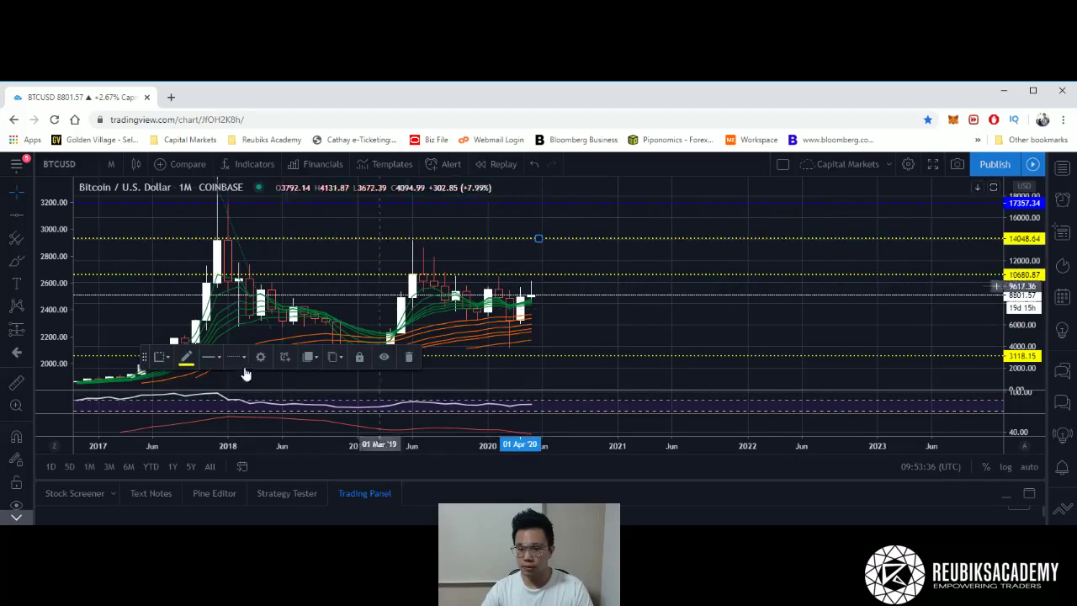
{"action": "left_click", "coordinate": [185, 358]}
{"action": "left_click", "coordinate": [287, 393]}
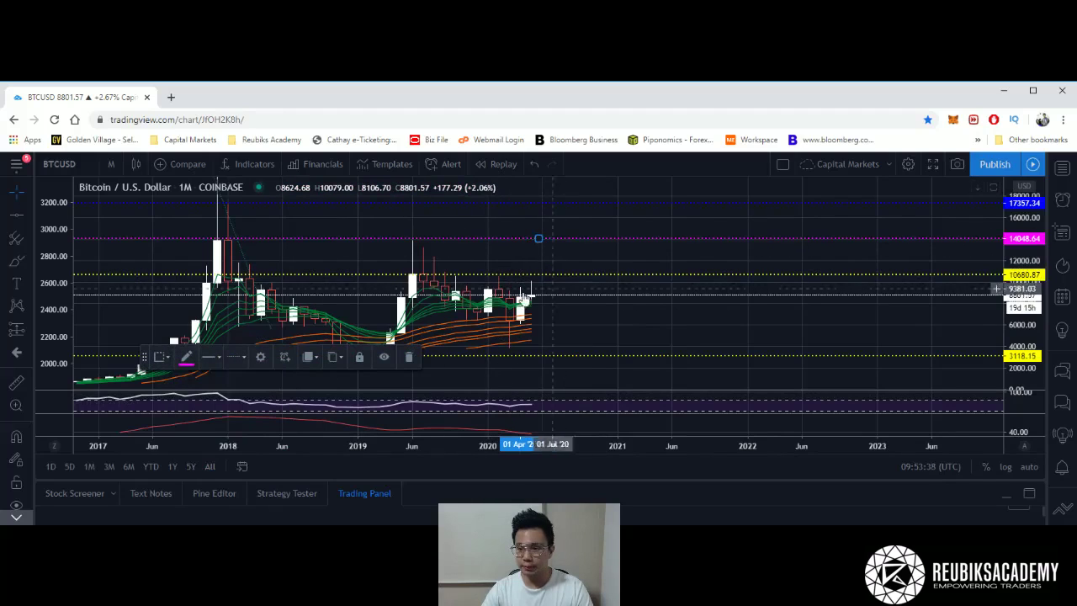
Colour the horizontal line at 10680.87 red
{"action": "left_click", "coordinate": [536, 275]}
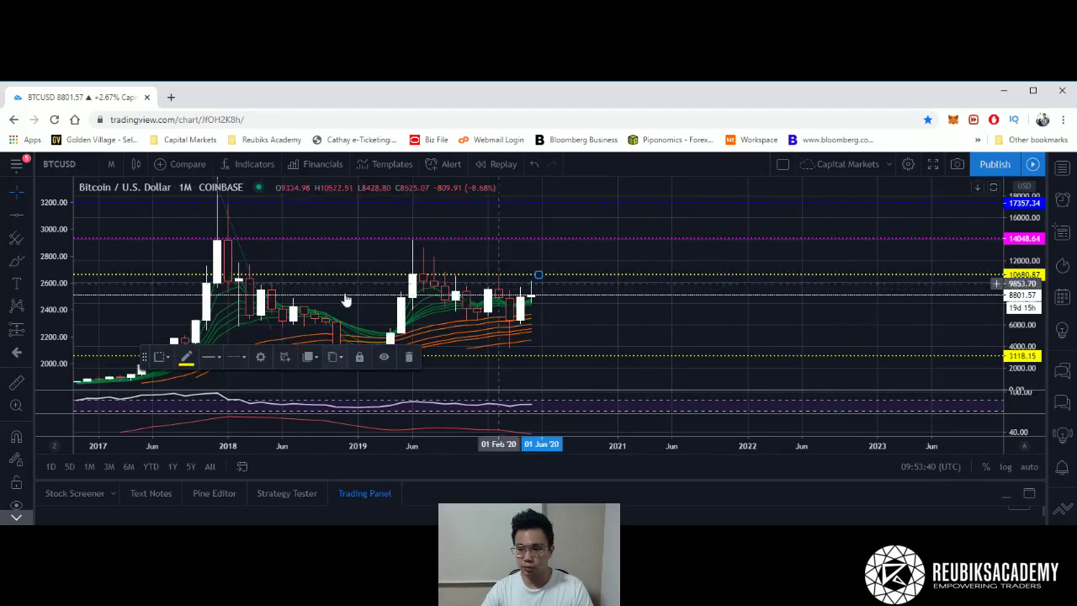
{"action": "left_click", "coordinate": [184, 358]}
{"action": "left_click", "coordinate": [193, 396]}
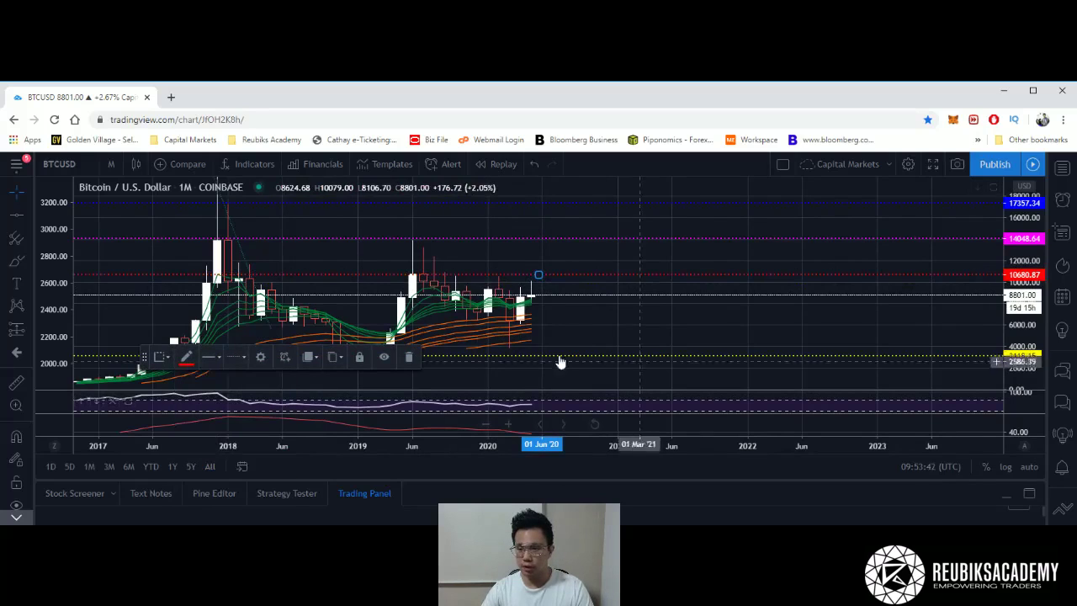
{"action": "left_click", "coordinate": [500, 378]}
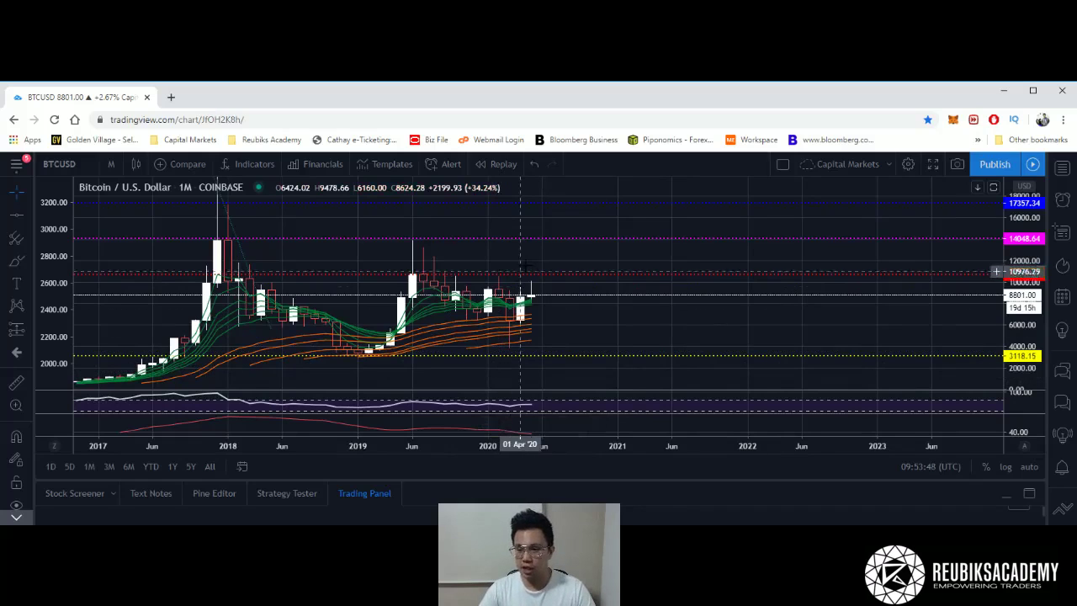
Shift the red horizontal line up to about 10740 and recolour it orange-red after trying pale pink and teal
{"action": "left_click", "coordinate": [531, 274]}
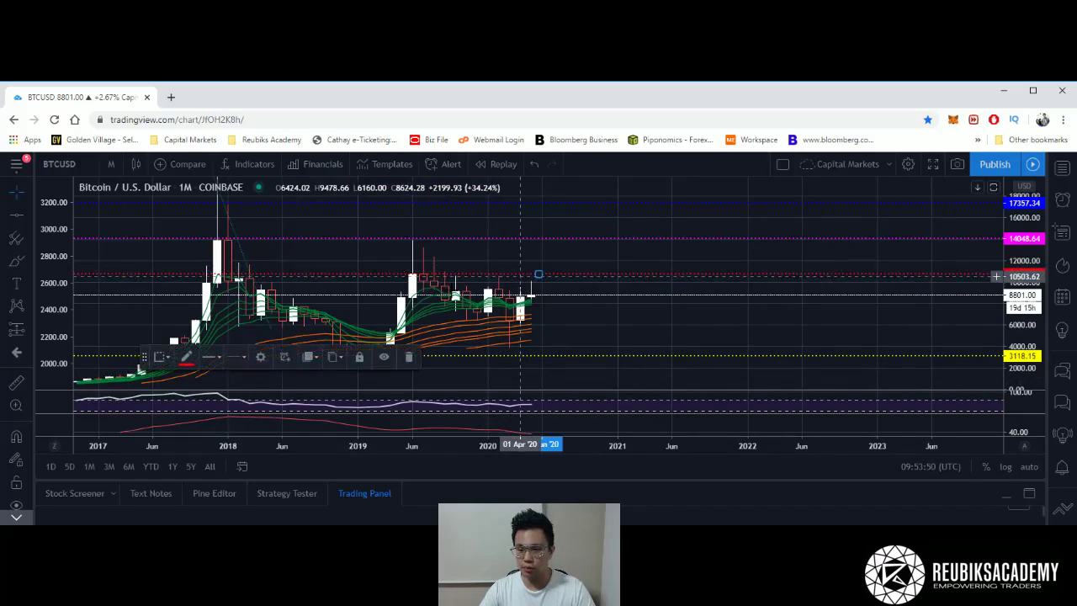
{"action": "left_click", "coordinate": [184, 358]}
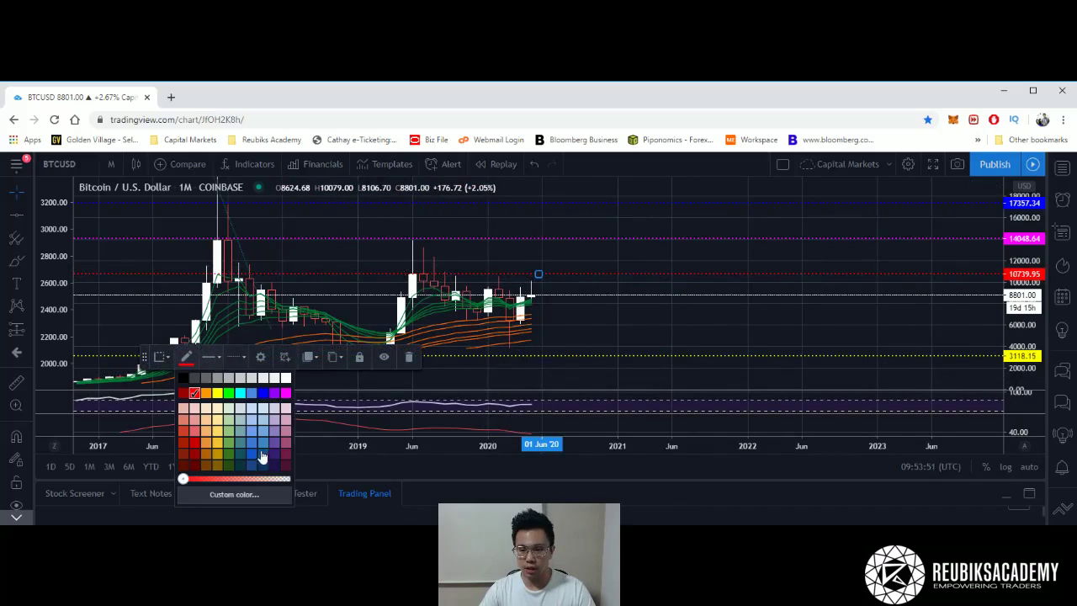
{"action": "left_click", "coordinate": [282, 407]}
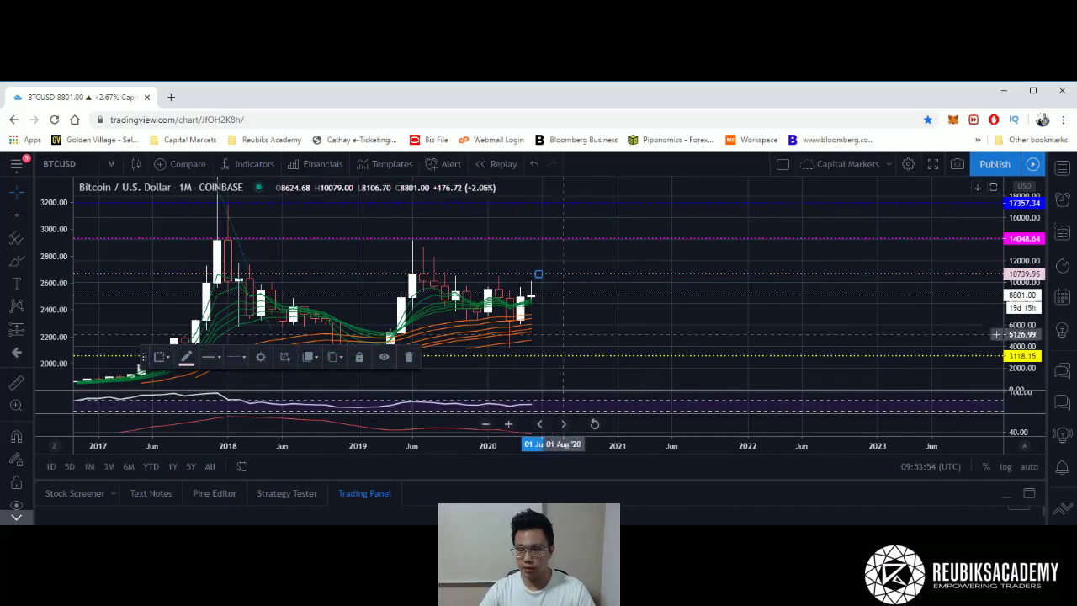
{"action": "left_click", "coordinate": [186, 356]}
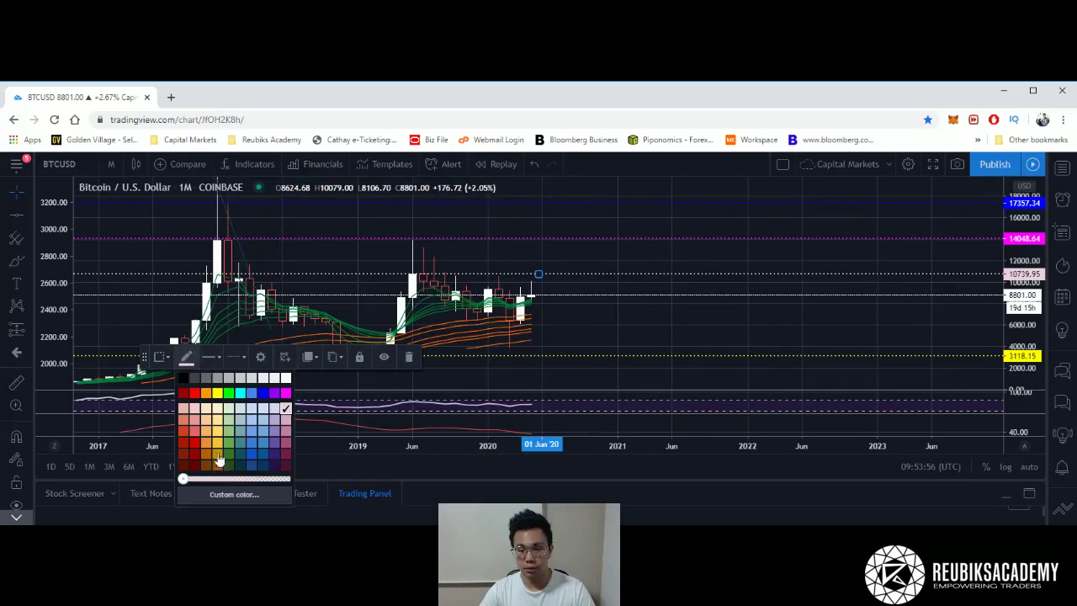
{"action": "left_click", "coordinate": [237, 442]}
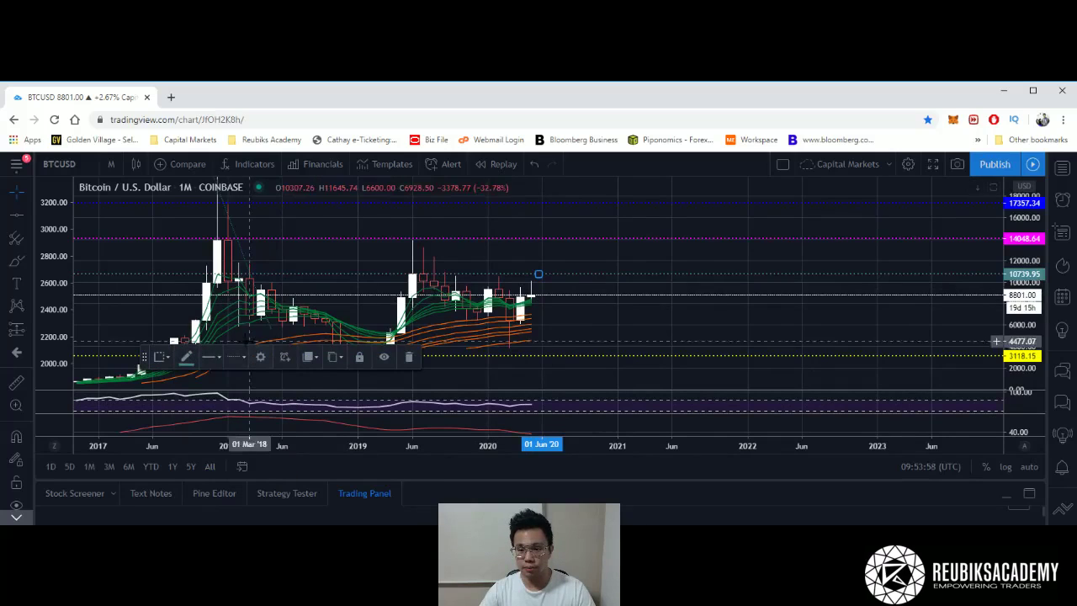
{"action": "left_click", "coordinate": [187, 357]}
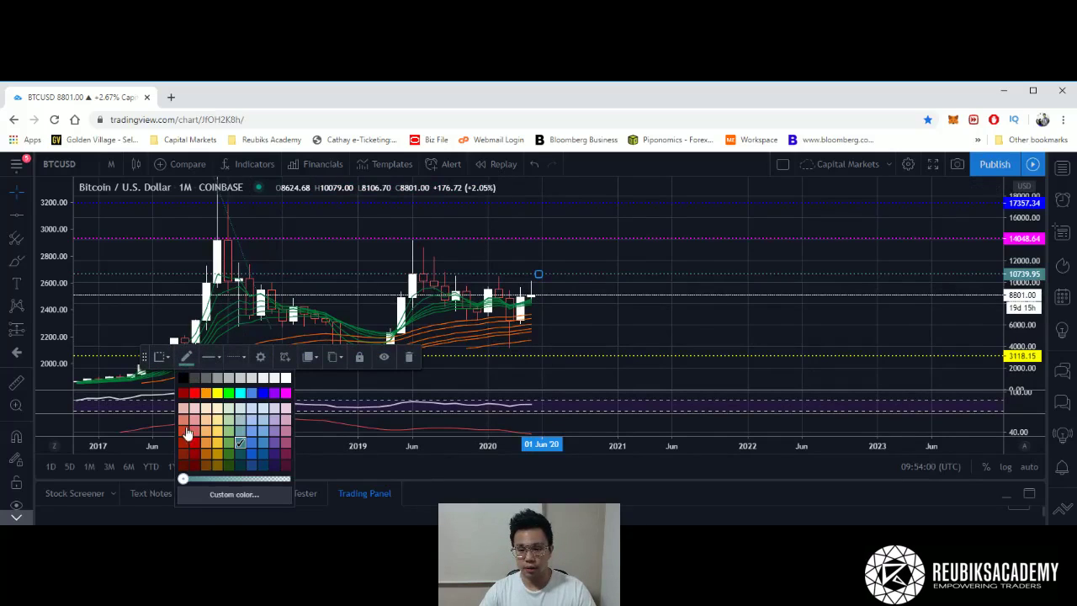
{"action": "left_click", "coordinate": [186, 434]}
{"action": "left_click", "coordinate": [380, 279]}
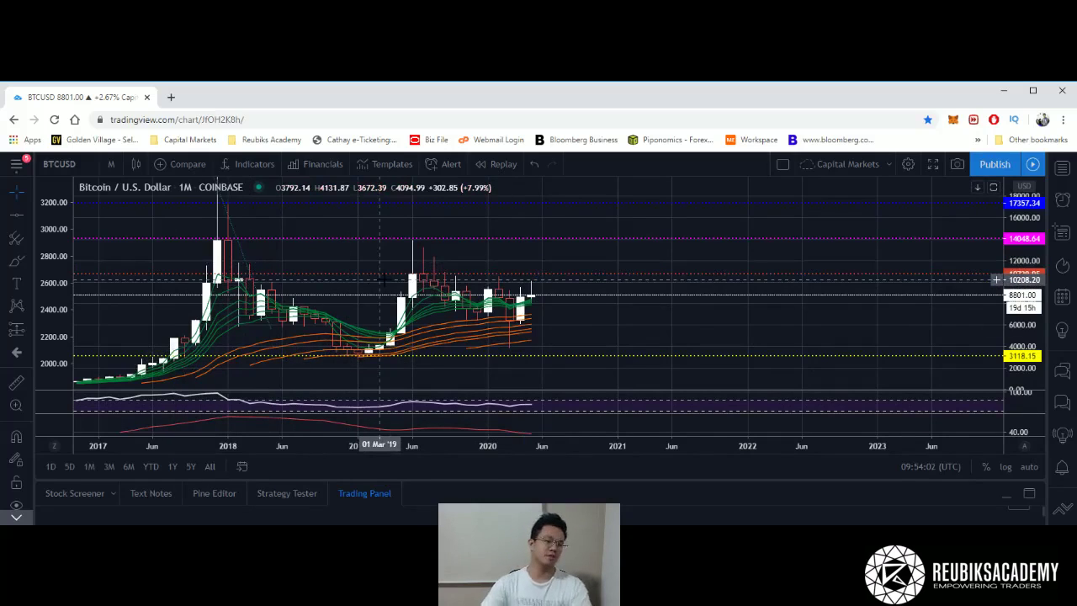
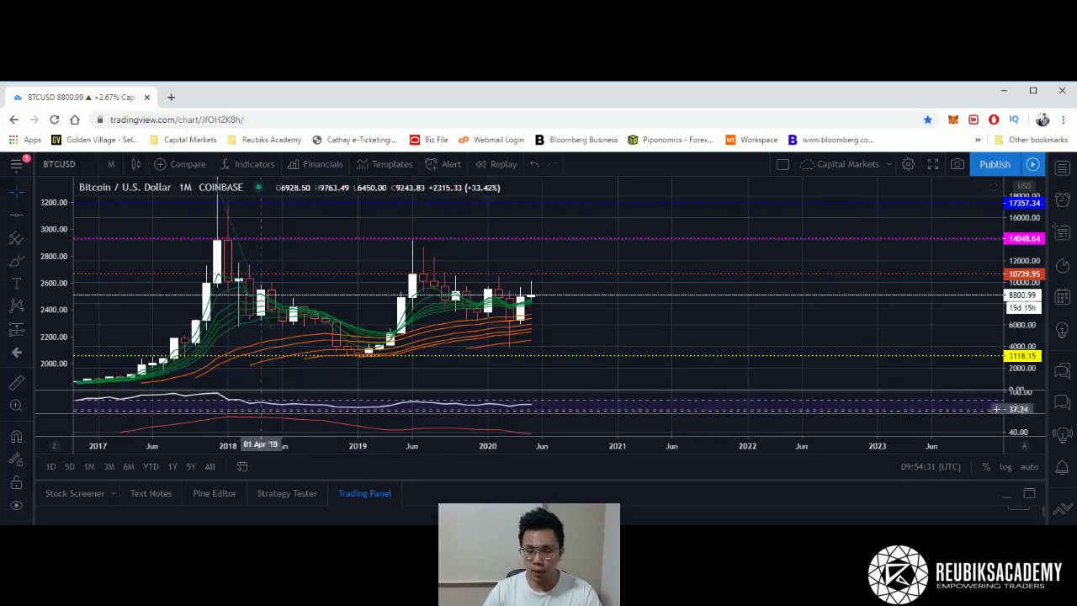
Enlarge the two indicator panes below the price chart in turn to examine their curves, and restore the large price pane
{"action": "left_click_drag", "start_coordinate": [419, 385], "coordinate": [555, 202]}
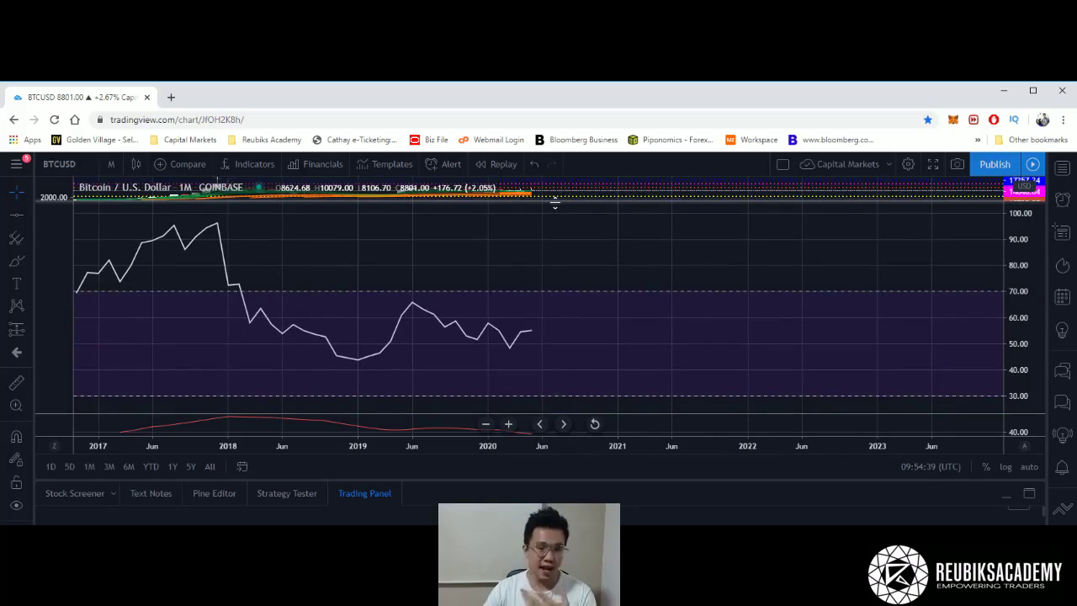
{"action": "mouse_move", "coordinate": [554, 202]}
{"action": "left_mouse_down"}
{"action": "mouse_move", "coordinate": [543, 337]}
{"action": "mouse_move", "coordinate": [547, 220]}
{"action": "left_mouse_up"}
{"action": "left_click_drag", "start_coordinate": [358, 411], "coordinate": [370, 246]}
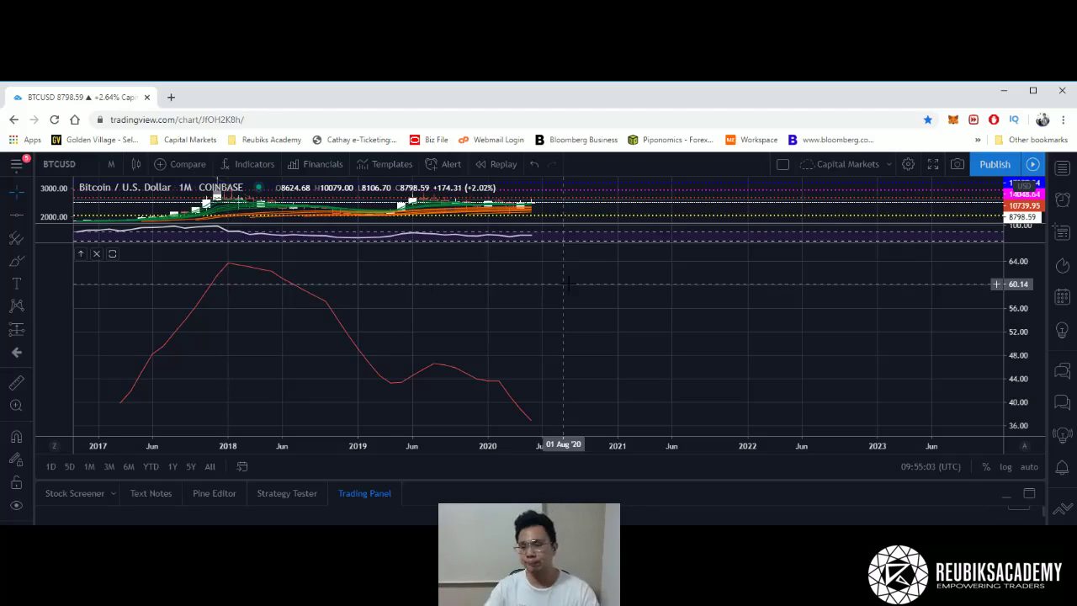
{"action": "scroll", "coordinate": [446, 307], "scroll_direction": "left", "scroll_amount": 2}
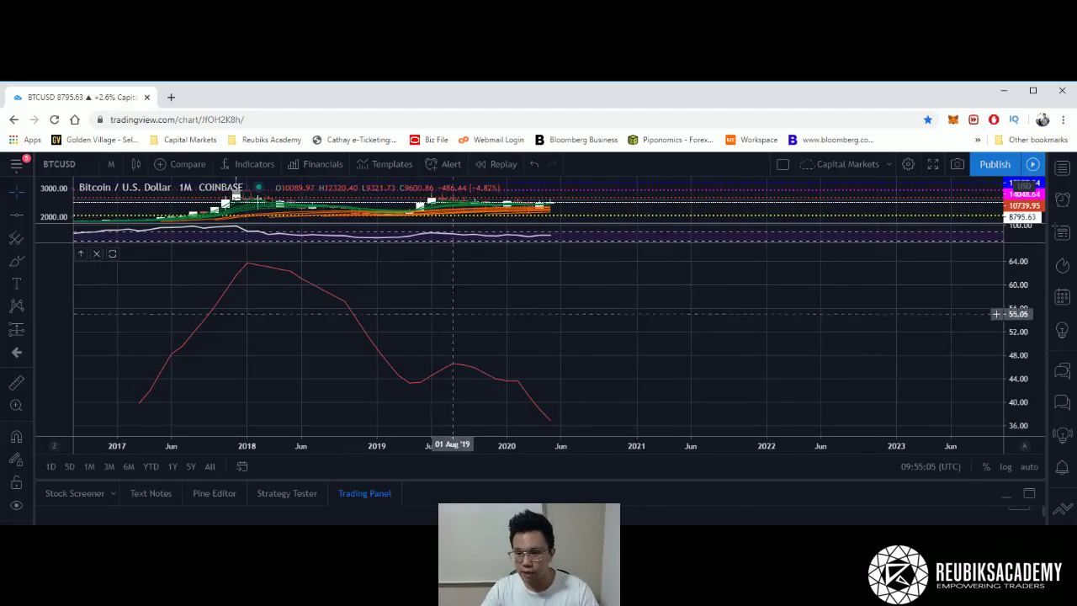
{"action": "left_click_drag", "start_coordinate": [477, 244], "coordinate": [475, 418]}
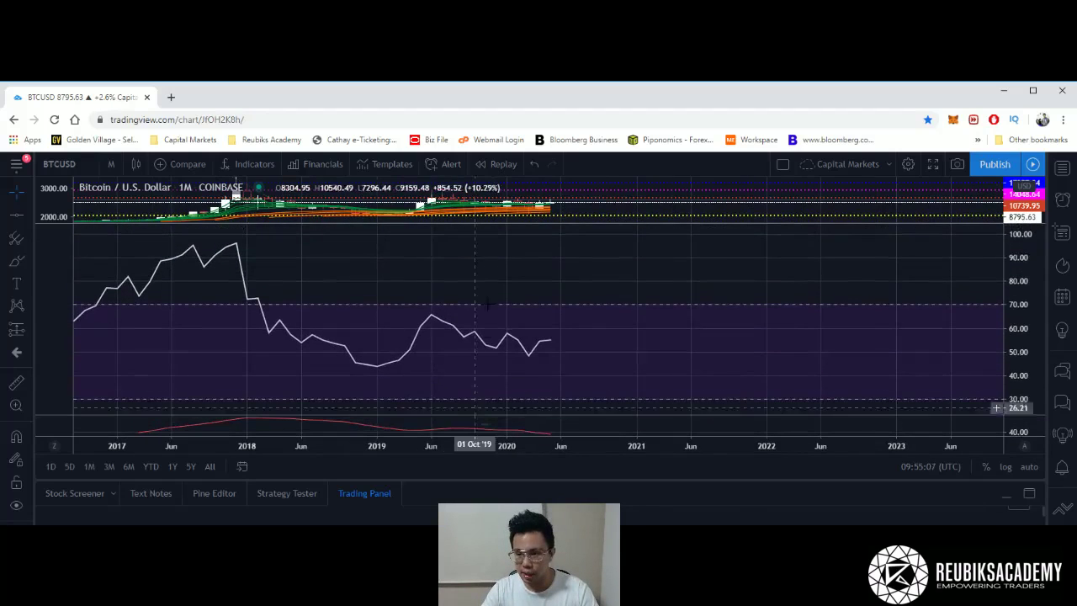
{"action": "left_click_drag", "start_coordinate": [498, 226], "coordinate": [501, 396]}
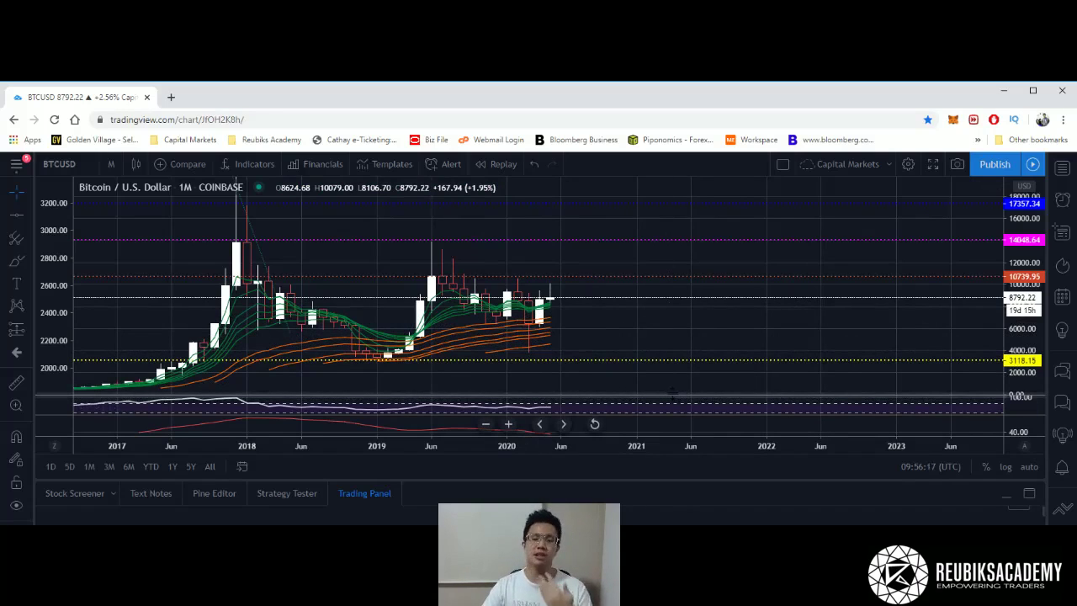
Display the three-month range with hourly candles and frame the April to May price action
{"action": "left_click", "coordinate": [110, 468]}
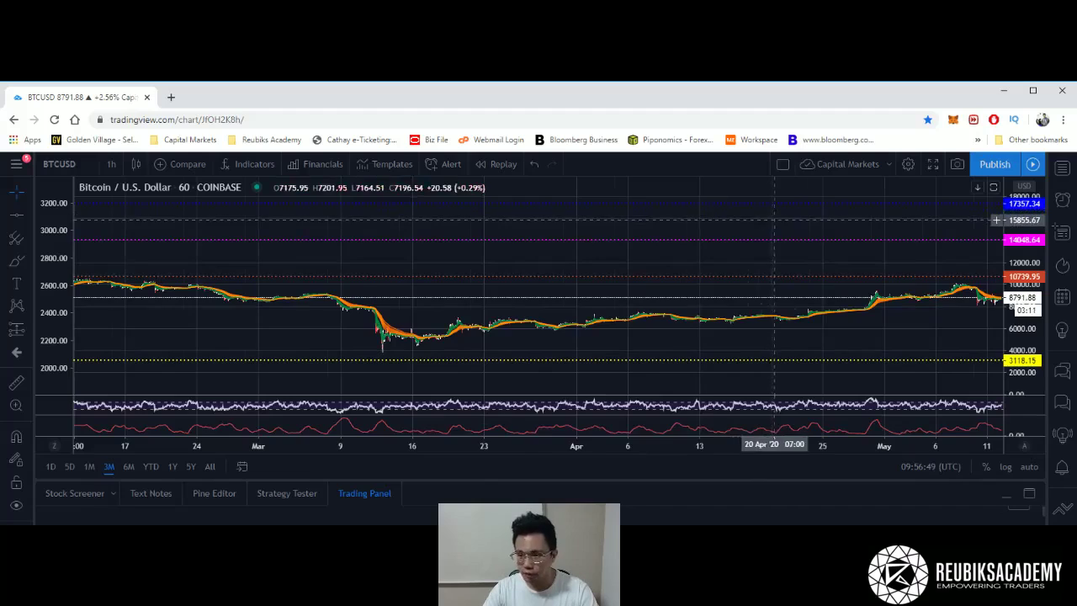
{"action": "left_click_drag", "start_coordinate": [770, 226], "coordinate": [323, 222]}
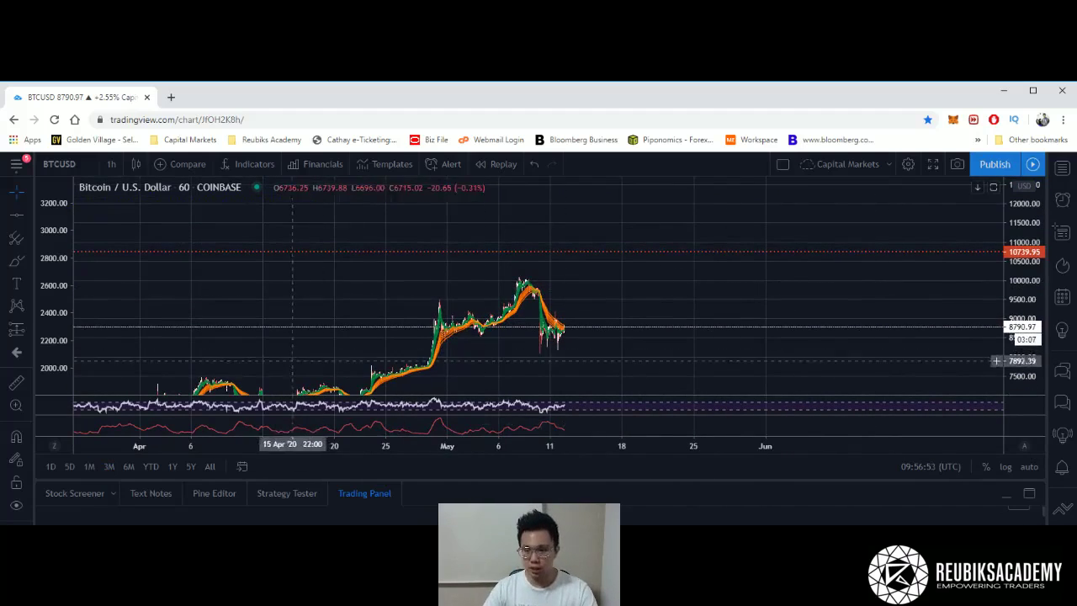
Examine the hourly price action at several scales, from mid-March to 12 May and then late April onwards
{"action": "left_click_drag", "start_coordinate": [269, 362], "coordinate": [387, 366]}
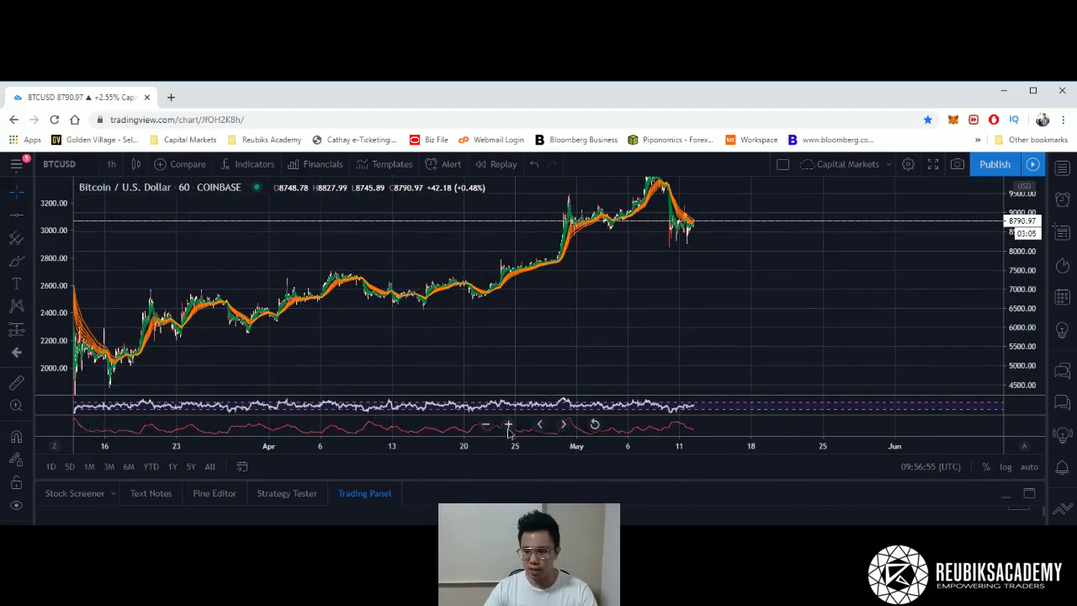
{"action": "left_click", "coordinate": [507, 425]}
{"action": "left_click", "coordinate": [507, 424]}
{"action": "left_click_drag", "start_coordinate": [252, 370], "coordinate": [715, 360]}
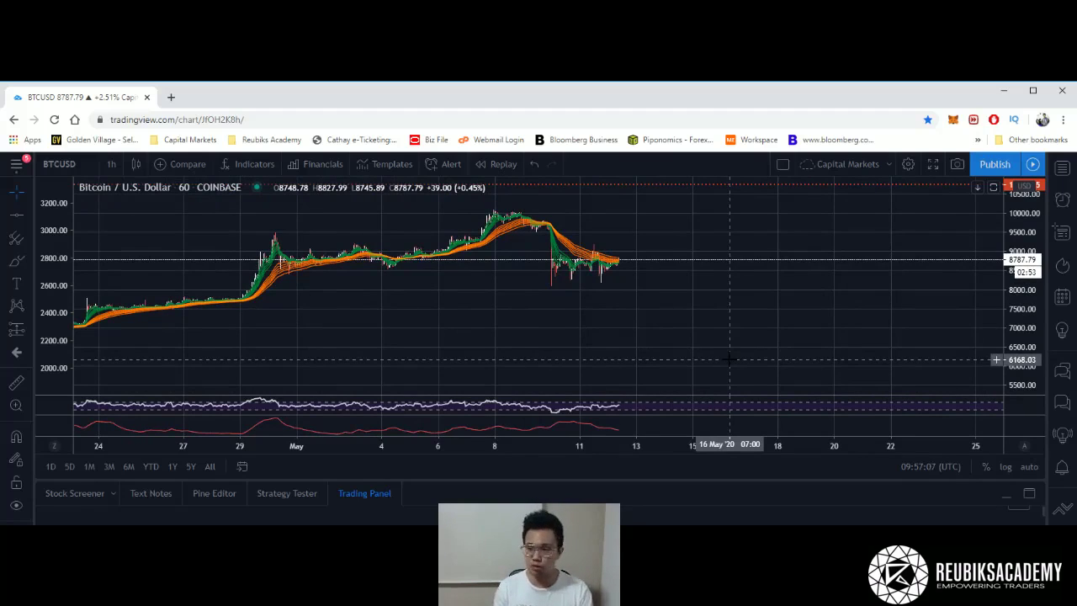
{"action": "left_click_drag", "start_coordinate": [295, 353], "coordinate": [271, 337]}
{"action": "scroll", "coordinate": [440, 355], "scroll_direction": "right", "scroll_amount": 5}
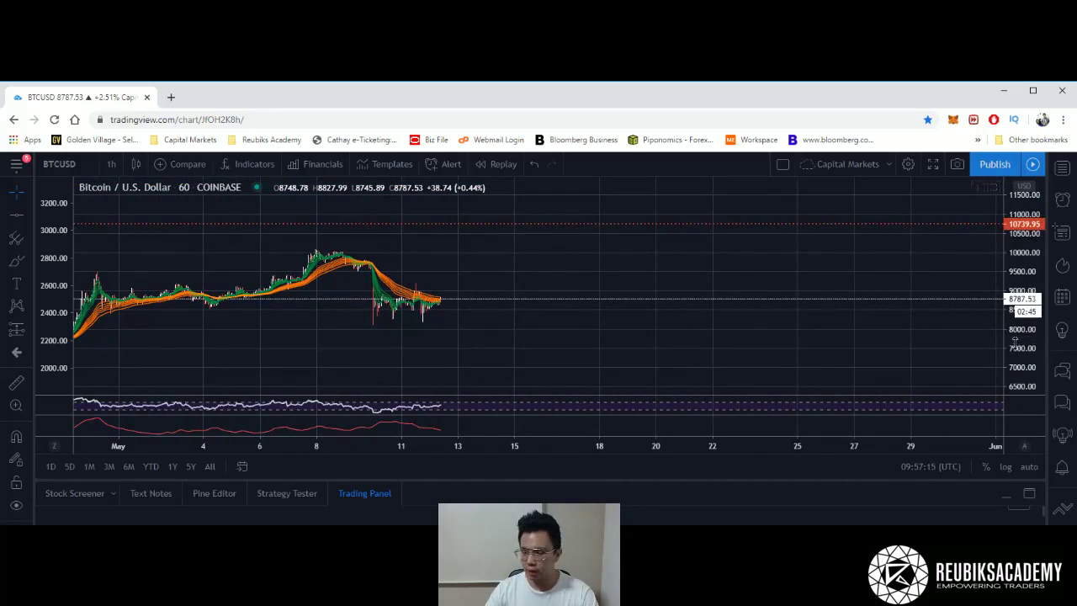
Frame the 8 to 12 May candles closely and enlarge the upper indicator pane to examine its curve
{"action": "left_click_drag", "start_coordinate": [1002, 299], "coordinate": [996, 210]}
{"action": "left_click_drag", "start_coordinate": [348, 320], "coordinate": [503, 251]}
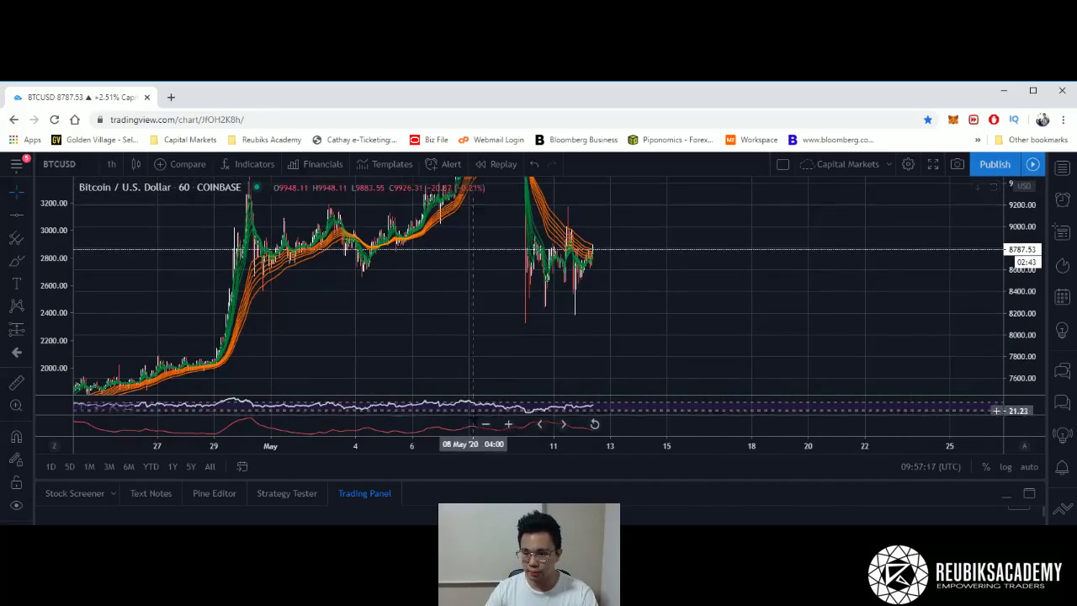
{"action": "left_click", "coordinate": [508, 424]}
{"action": "left_click", "coordinate": [508, 424]}
{"action": "left_click_drag", "start_coordinate": [180, 322], "coordinate": [615, 398]}
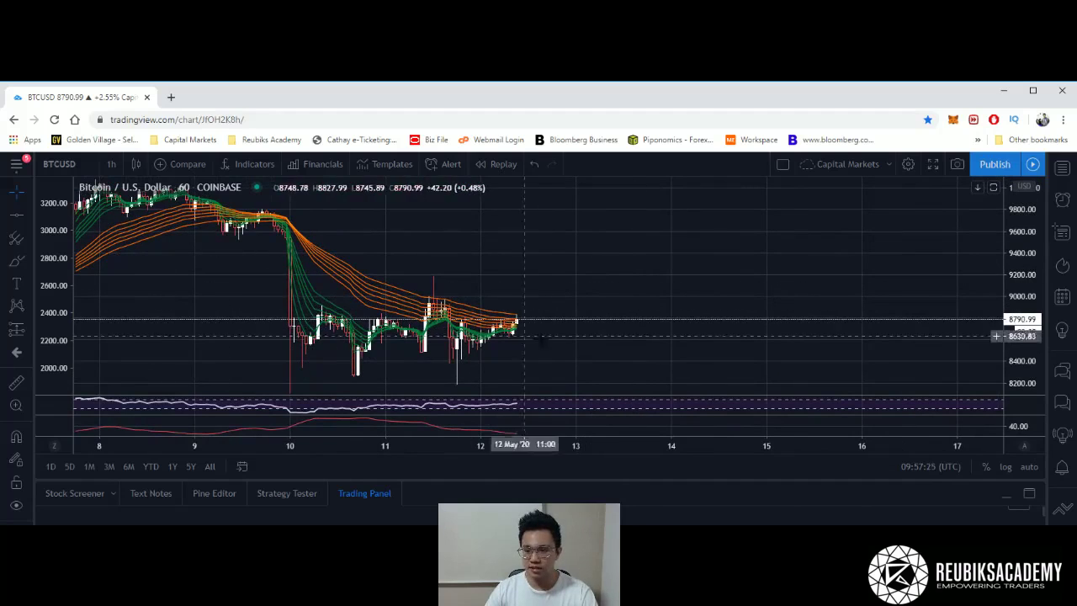
{"action": "left_click_drag", "start_coordinate": [481, 389], "coordinate": [497, 324]}
{"action": "mouse_move", "coordinate": [402, 415]}
{"action": "left_mouse_down"}
{"action": "mouse_move", "coordinate": [402, 340]}
{"action": "mouse_move", "coordinate": [418, 416]}
{"action": "left_mouse_up"}
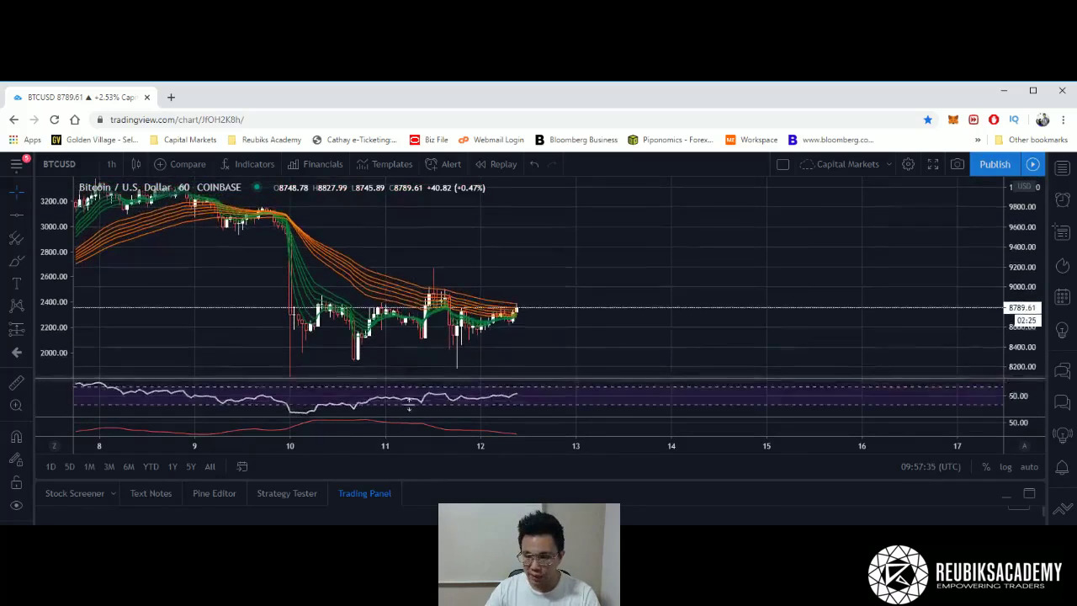
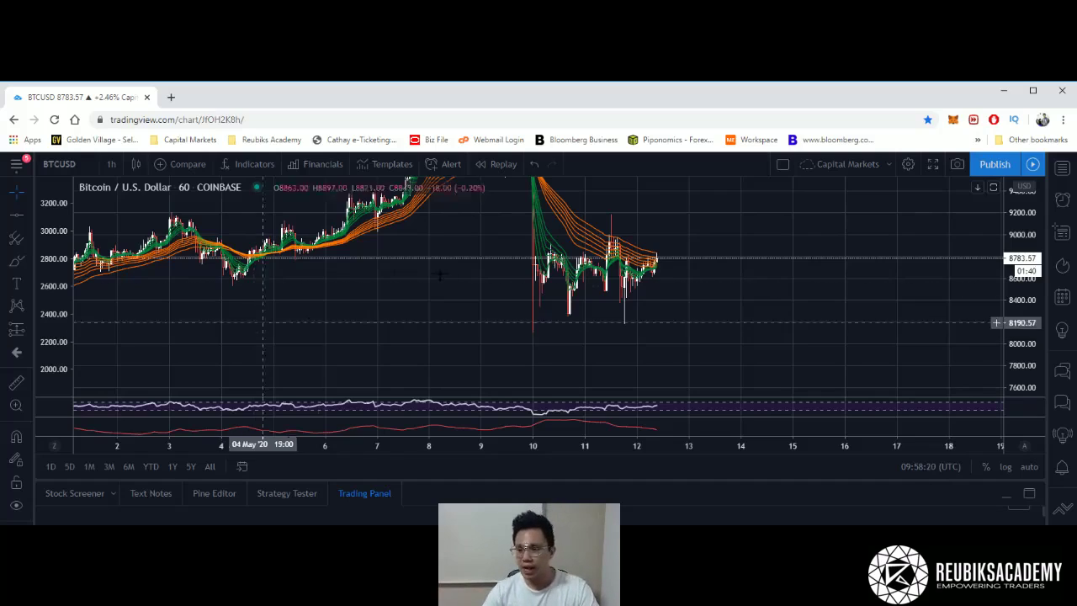
Draw a yellow rectangle over the 9 to 10 May candles, from about 9950 down to about 9430
{"action": "left_click_drag", "start_coordinate": [264, 322], "coordinate": [318, 379]}
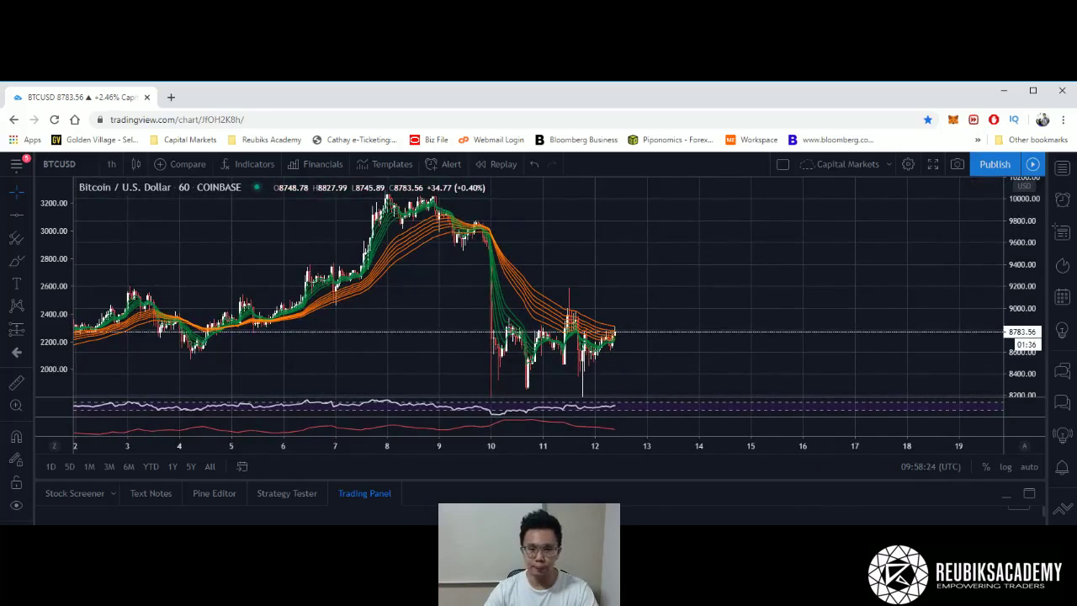
{"action": "left_click", "coordinate": [30, 262]}
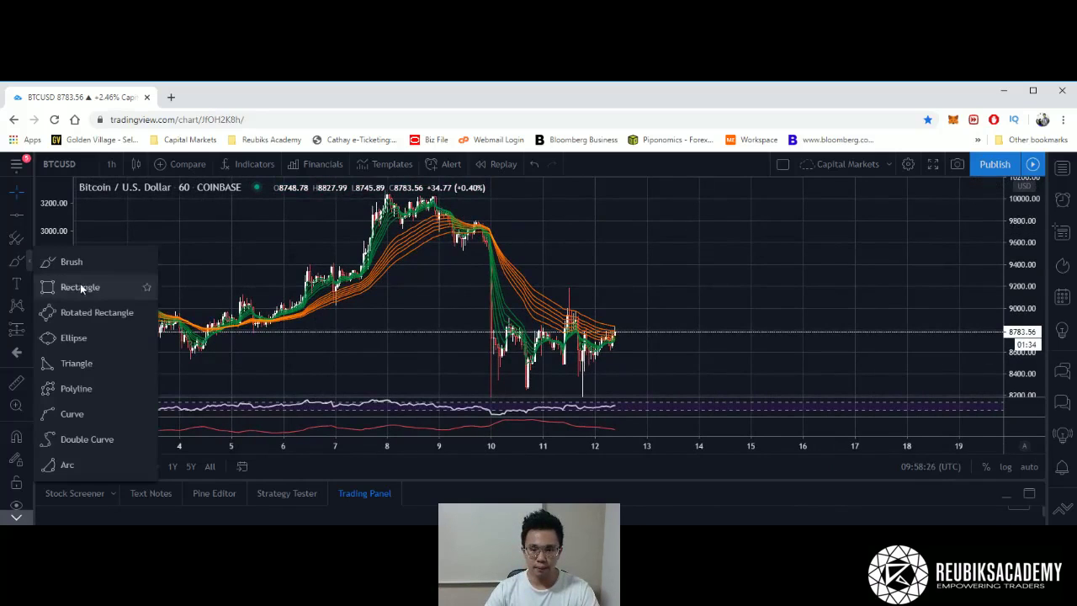
{"action": "left_click", "coordinate": [80, 283]}
{"action": "left_click_drag", "start_coordinate": [428, 204], "coordinate": [538, 261]}
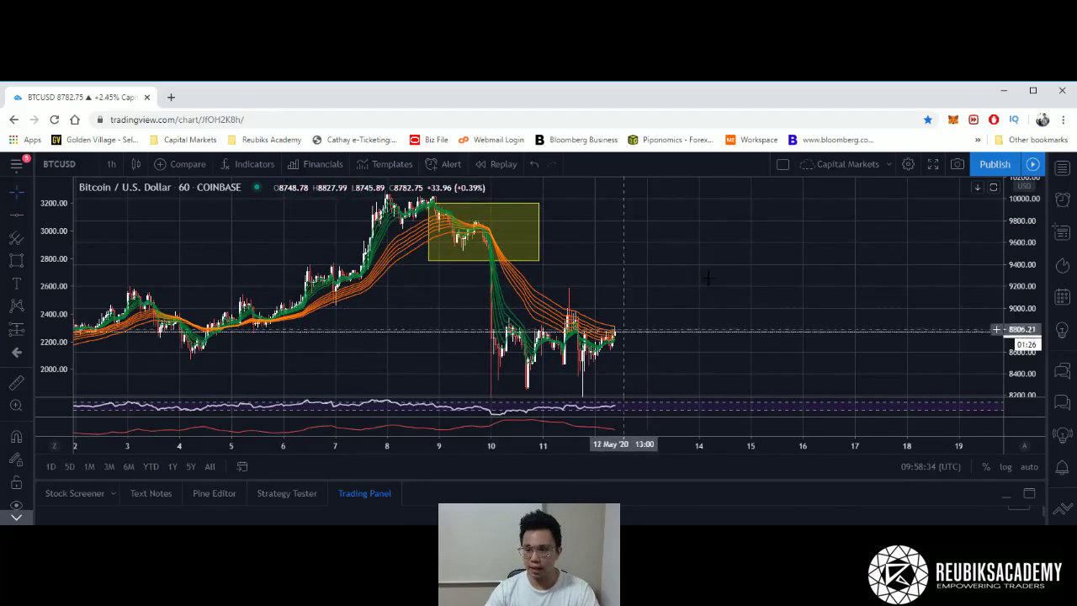
Draw a white-bordered rectangle around the 10739.95 line, from 11058.52 to about 10371, spanning 11 May 08:00 to 13 May 18:00
{"action": "left_click_drag", "start_coordinate": [631, 328], "coordinate": [534, 278]}
{"action": "right_click", "coordinate": [534, 250]}
{"action": "left_click", "coordinate": [581, 312]}
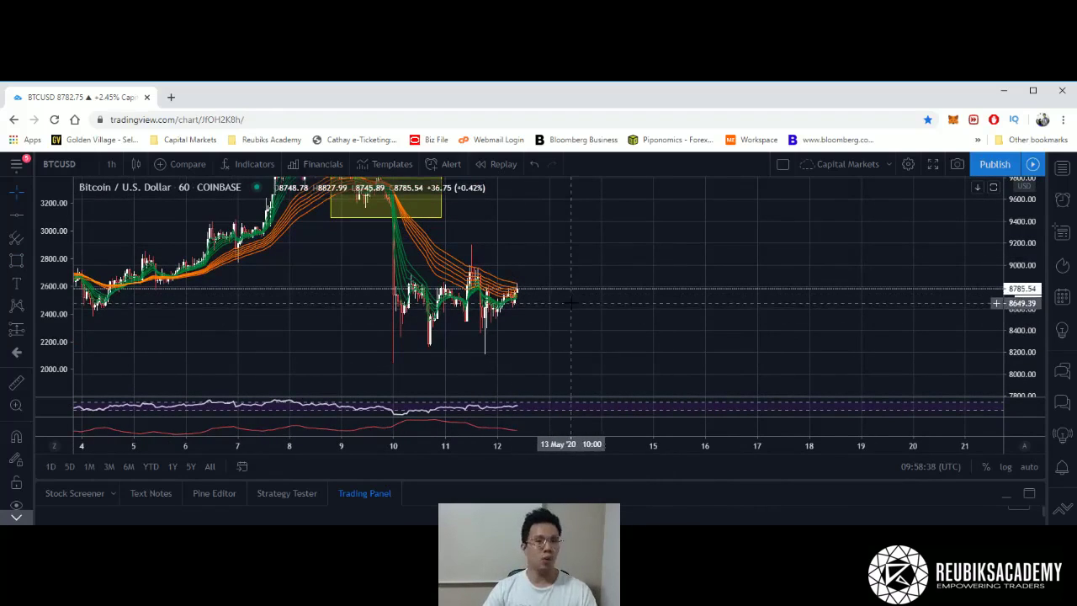
{"action": "left_click_drag", "start_coordinate": [1024, 288], "coordinate": [1024, 336]}
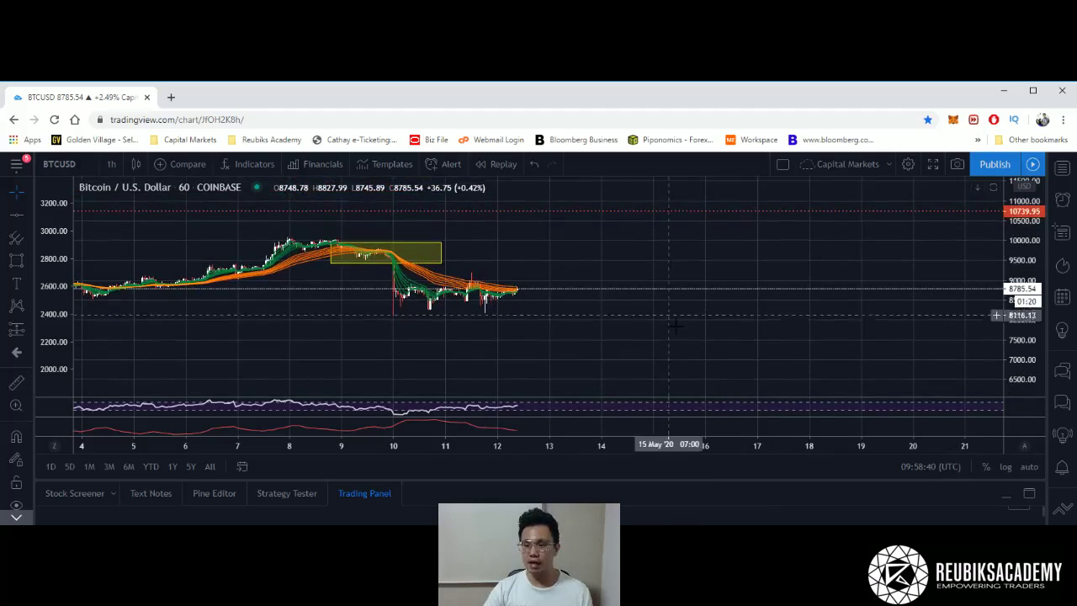
{"action": "left_click", "coordinate": [16, 262]}
{"action": "left_click", "coordinate": [198, 359]}
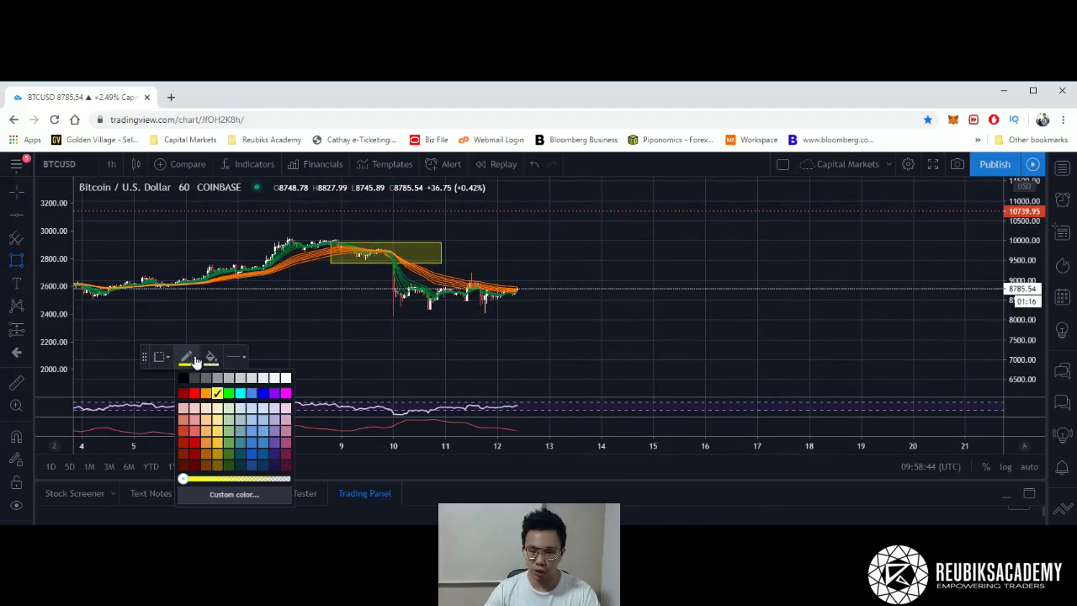
{"action": "left_click", "coordinate": [282, 378]}
{"action": "left_click_drag", "start_coordinate": [462, 199], "coordinate": [588, 226]}
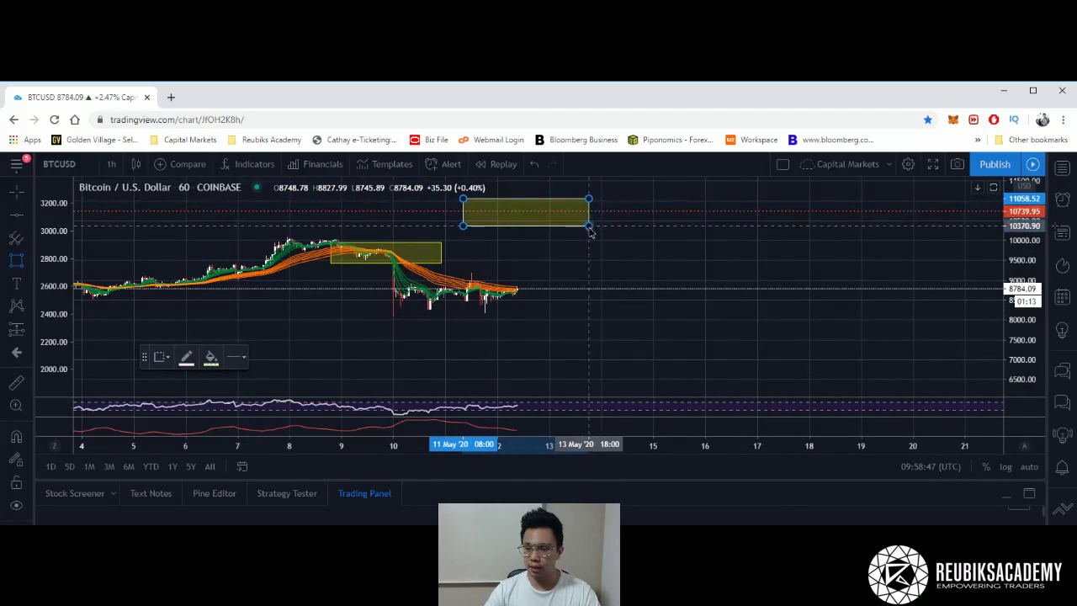
Fill the white-bordered rectangle around the 10739.95 line with translucent white
{"action": "left_click", "coordinate": [211, 358]}
{"action": "left_click", "coordinate": [311, 379]}
{"action": "left_click", "coordinate": [617, 257]}
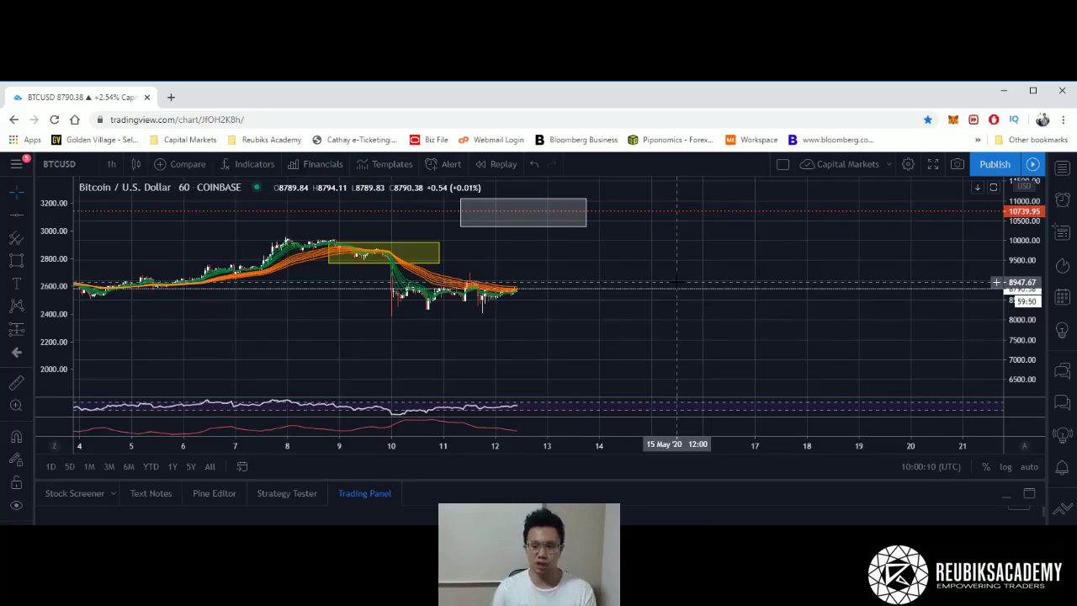
Add a red horizontal line at 10067.06 and extend the white rectangle to 16 May and just below that line
{"action": "left_click", "coordinate": [12, 220]}
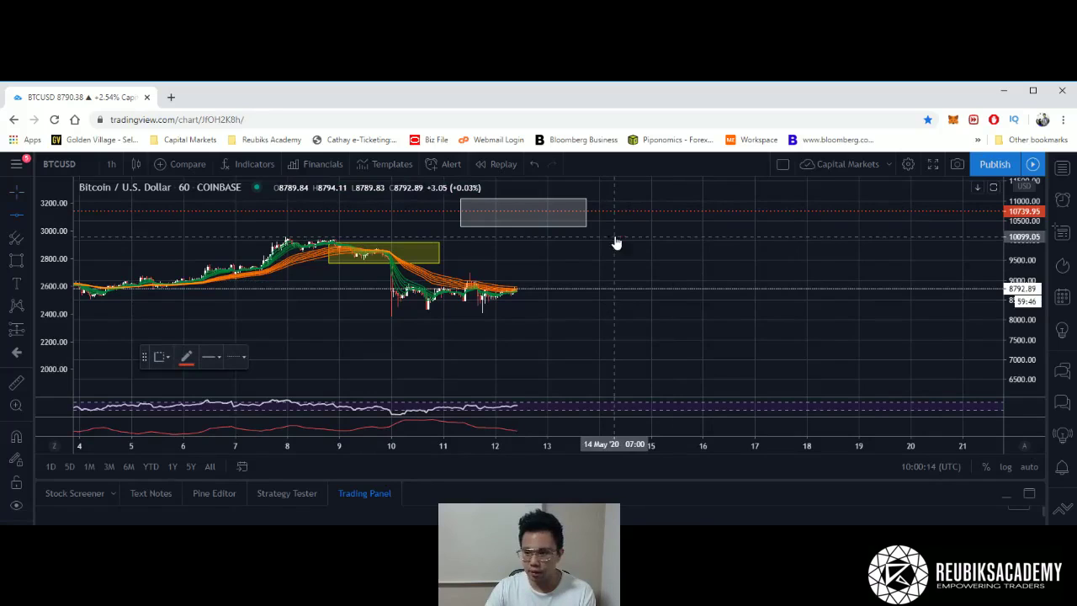
{"action": "left_click", "coordinate": [539, 238]}
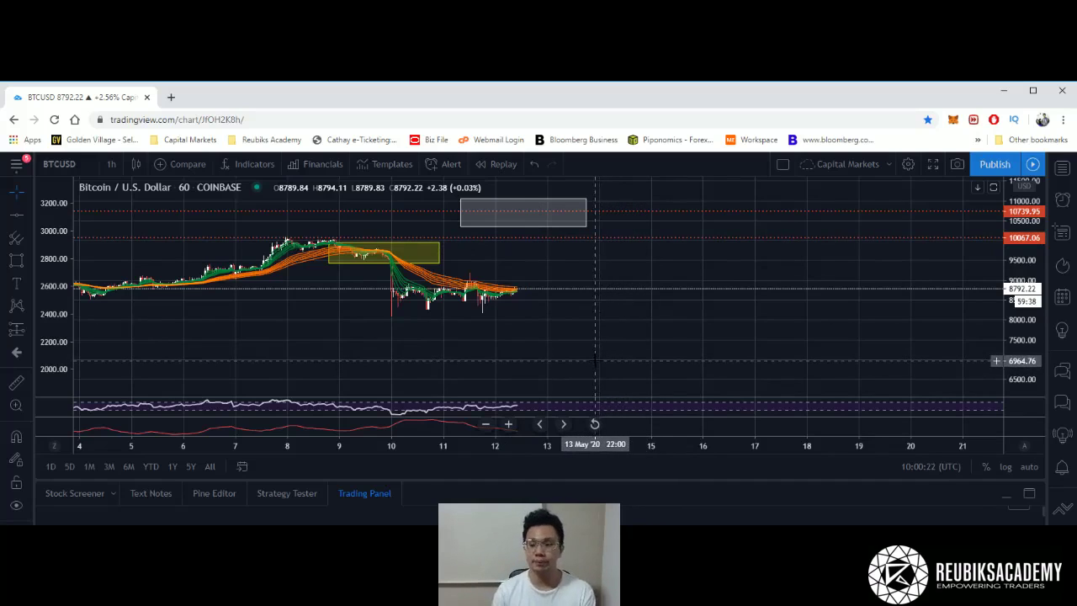
{"action": "left_click_drag", "start_coordinate": [586, 226], "coordinate": [740, 248]}
{"action": "left_click", "coordinate": [742, 269]}
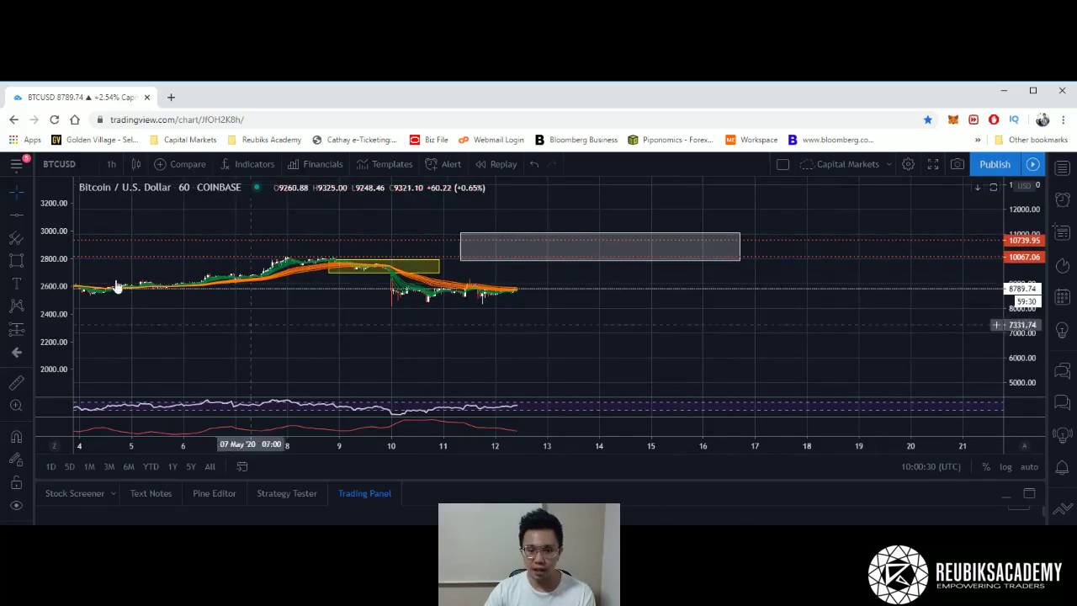
Draw a second white rectangle above the first, from 11329.03 to 11995.24, spanning 11 May 08:00 to 16 May 15:00
{"action": "left_click", "coordinate": [16, 260]}
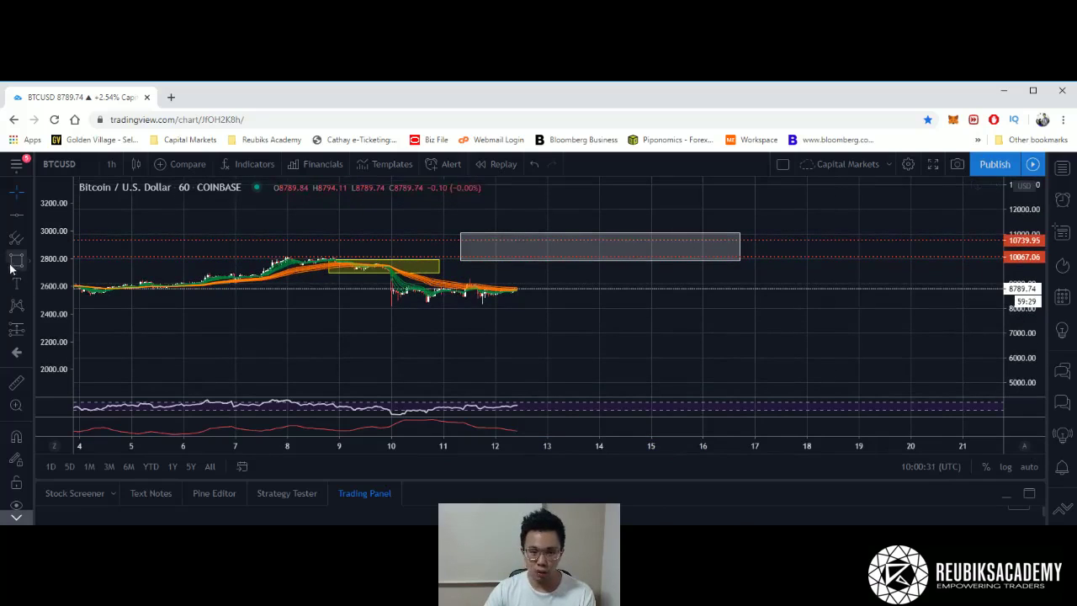
{"action": "left_click", "coordinate": [460, 226]}
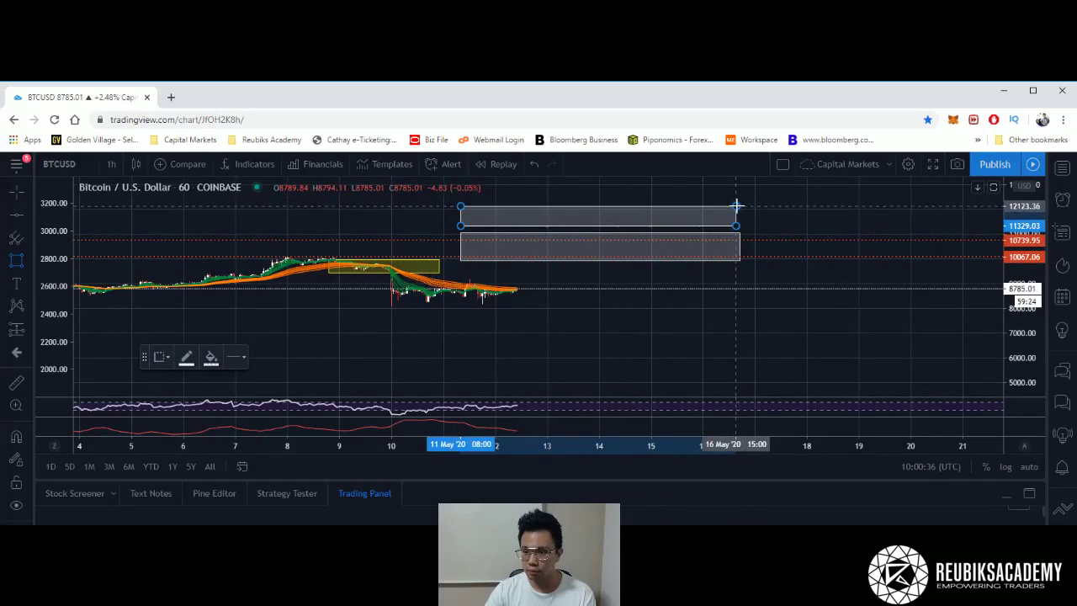
{"action": "left_click", "coordinate": [738, 209]}
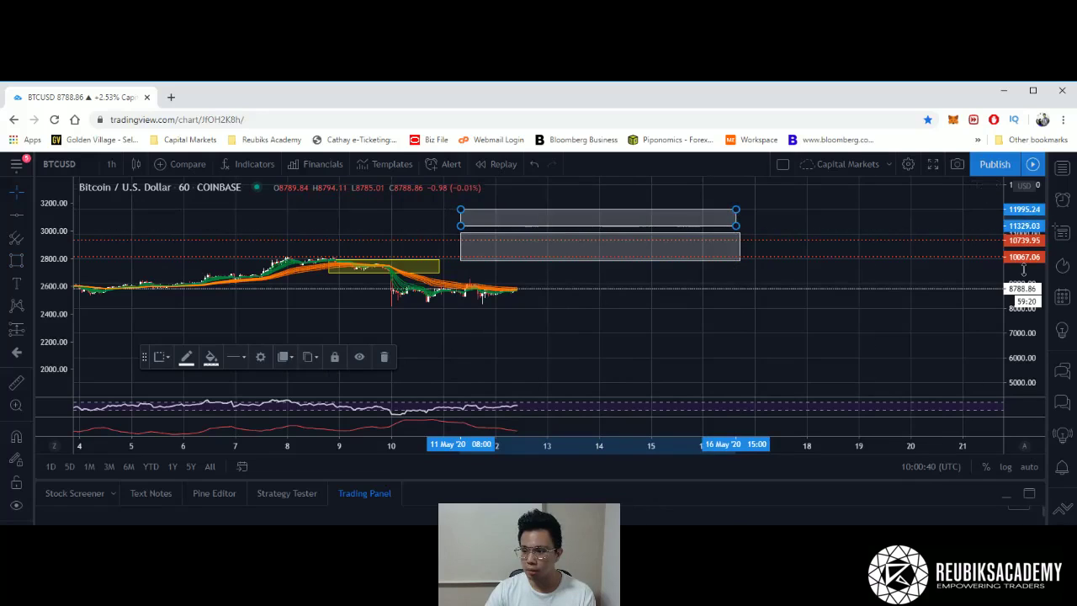
Move the upper rectangle down onto the first one and align its start with 11 May 08:00, spanning 11794.27 to 11073.63
{"action": "left_click_drag", "start_coordinate": [1024, 269], "coordinate": [1024, 302]}
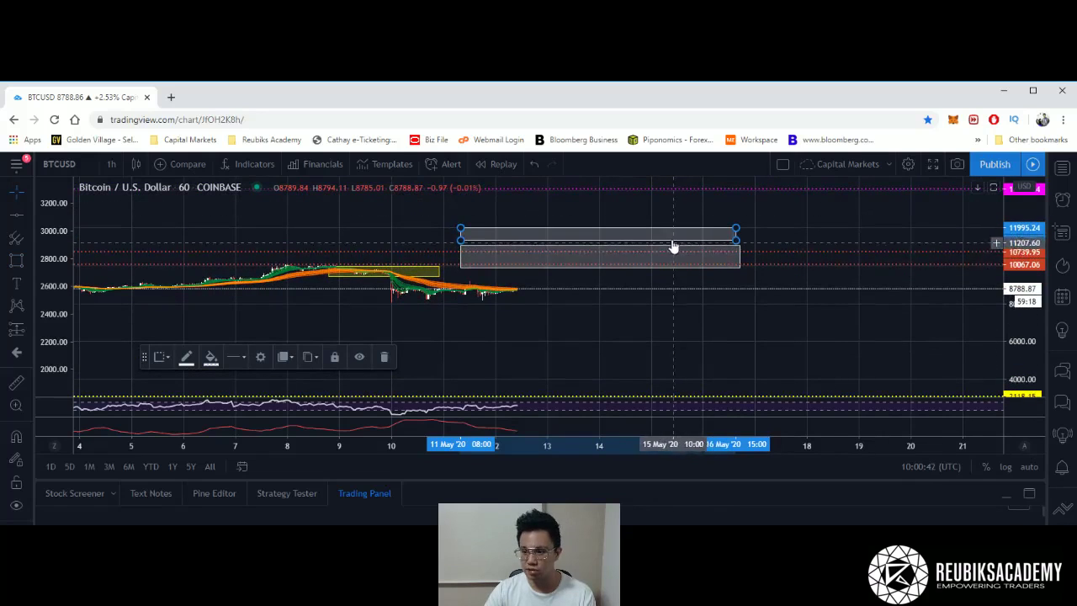
{"action": "left_click_drag", "start_coordinate": [682, 244], "coordinate": [685, 250]}
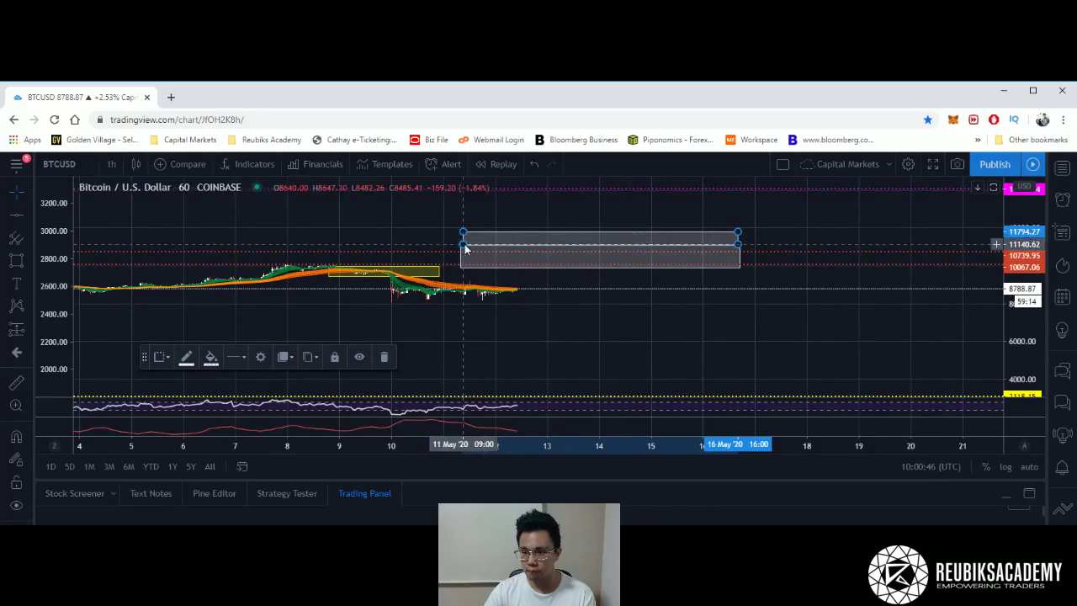
{"action": "left_click_drag", "start_coordinate": [464, 245], "coordinate": [460, 244]}
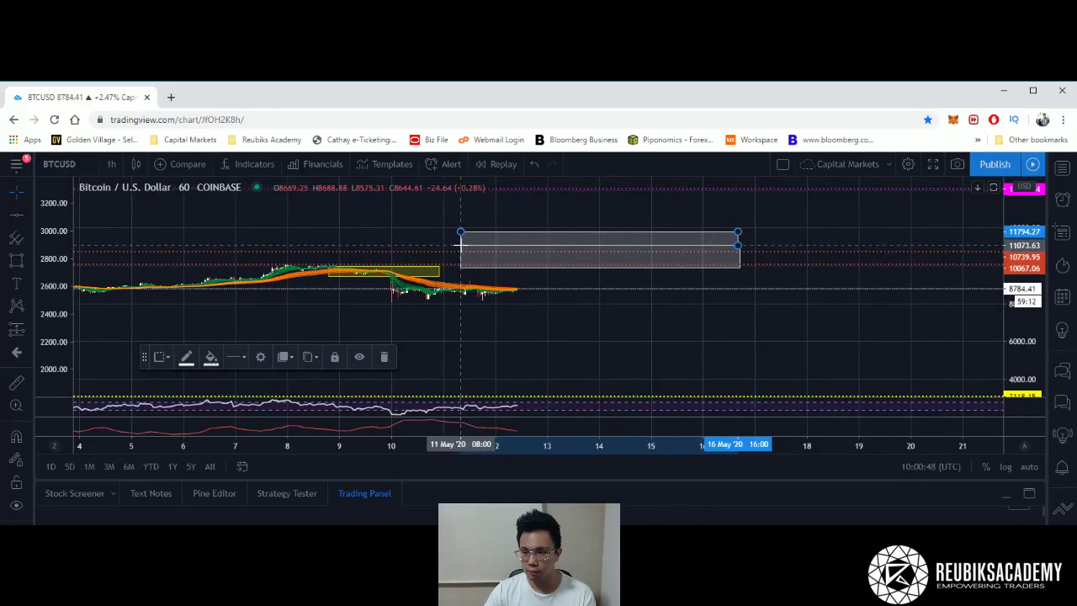
{"action": "left_click", "coordinate": [27, 260]}
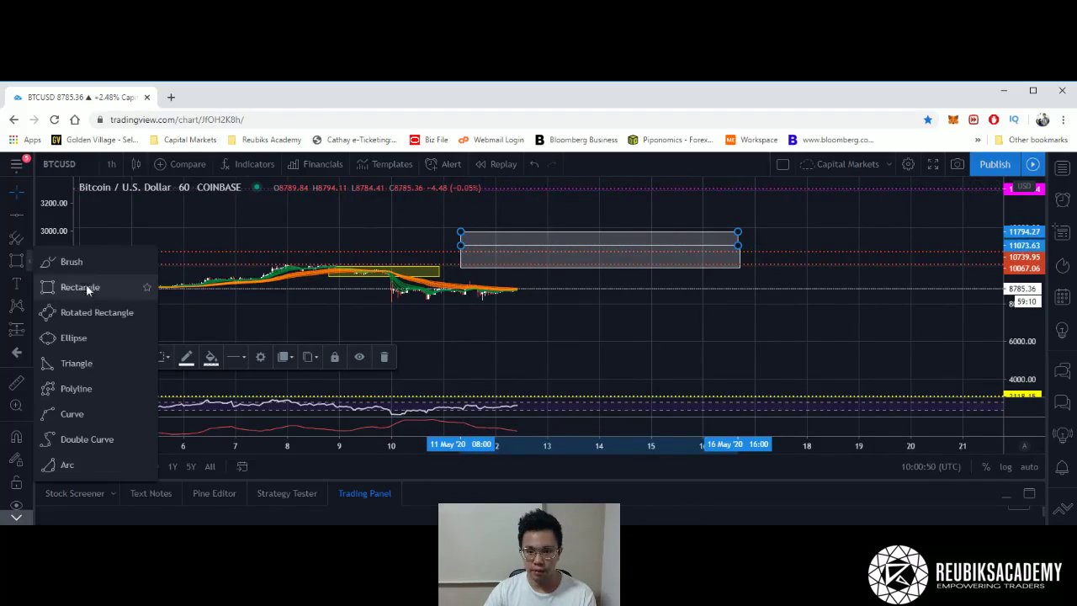
{"action": "left_click", "coordinate": [84, 287]}
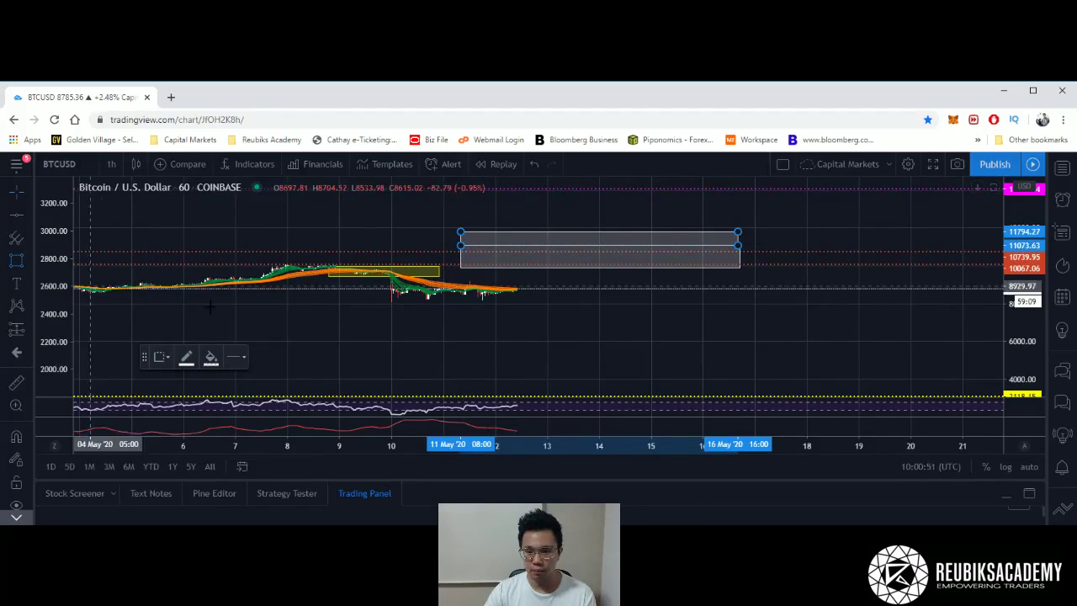
{"action": "left_click", "coordinate": [186, 363]}
{"action": "left_click", "coordinate": [196, 393]}
{"action": "left_click", "coordinate": [210, 357]}
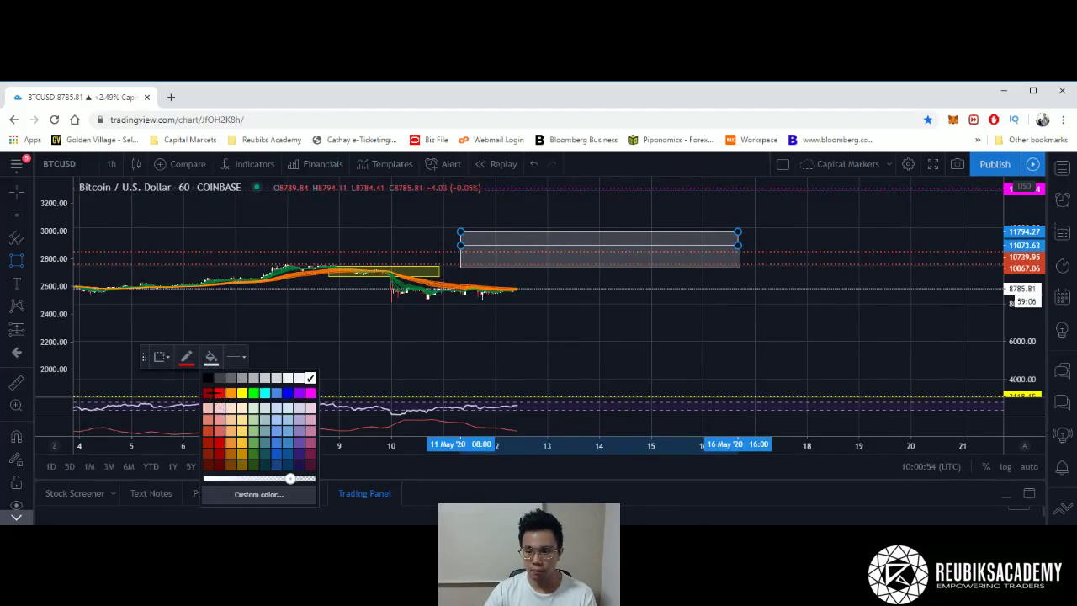
{"action": "left_click", "coordinate": [217, 392]}
{"action": "left_click", "coordinate": [210, 357]}
{"action": "left_click", "coordinate": [223, 400]}
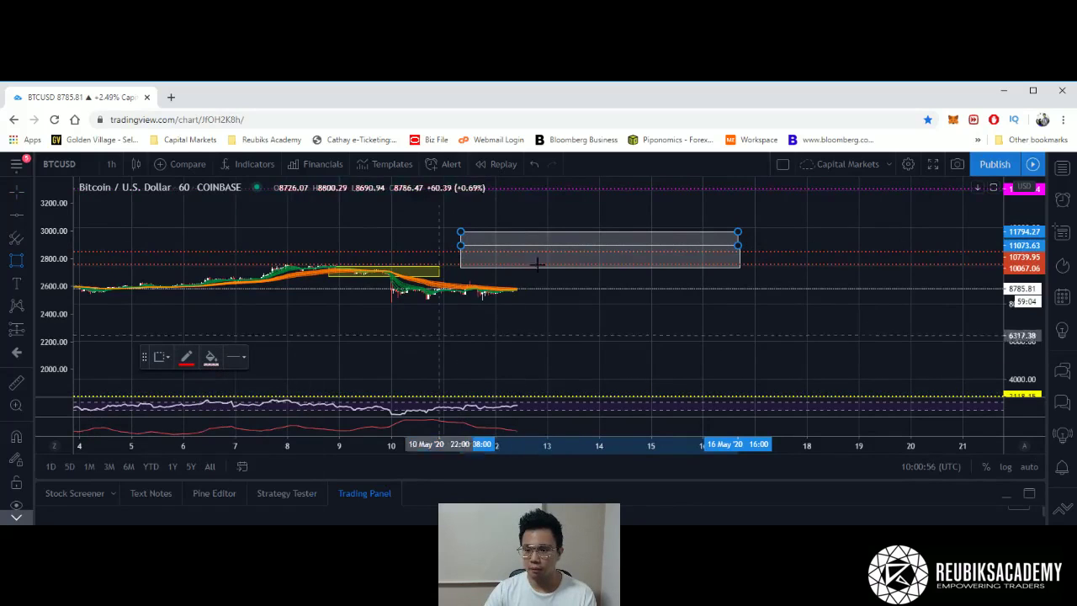
{"action": "left_click", "coordinate": [531, 236]}
{"action": "left_click", "coordinate": [493, 236]}
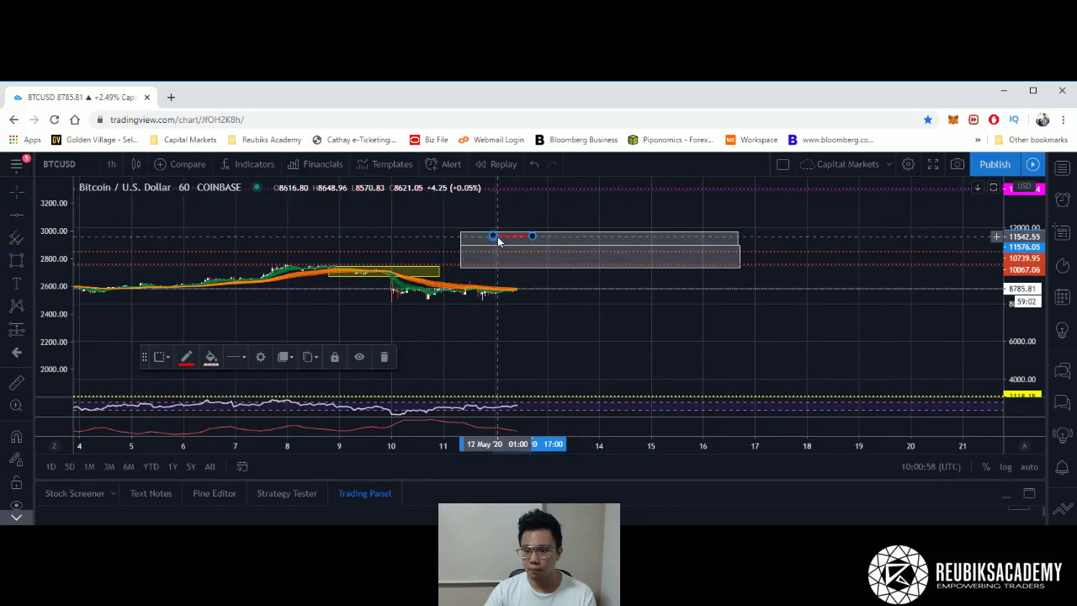
{"action": "key", "text": "Delete"}
Colour the upper rectangle's border and fill red
{"action": "left_click", "coordinate": [551, 237]}
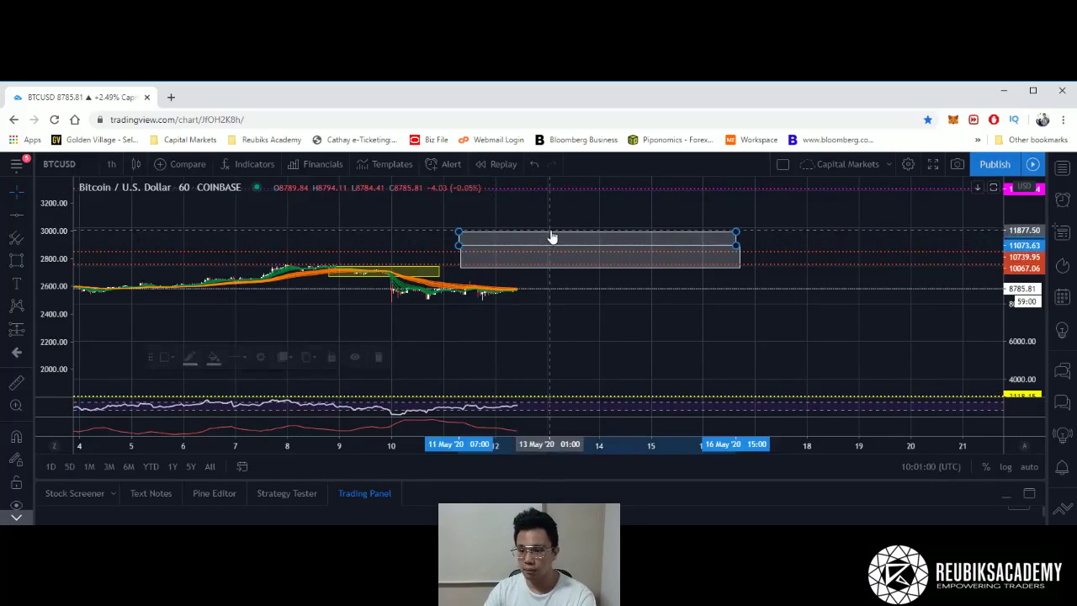
{"action": "left_click", "coordinate": [187, 357]}
{"action": "left_click", "coordinate": [192, 395]}
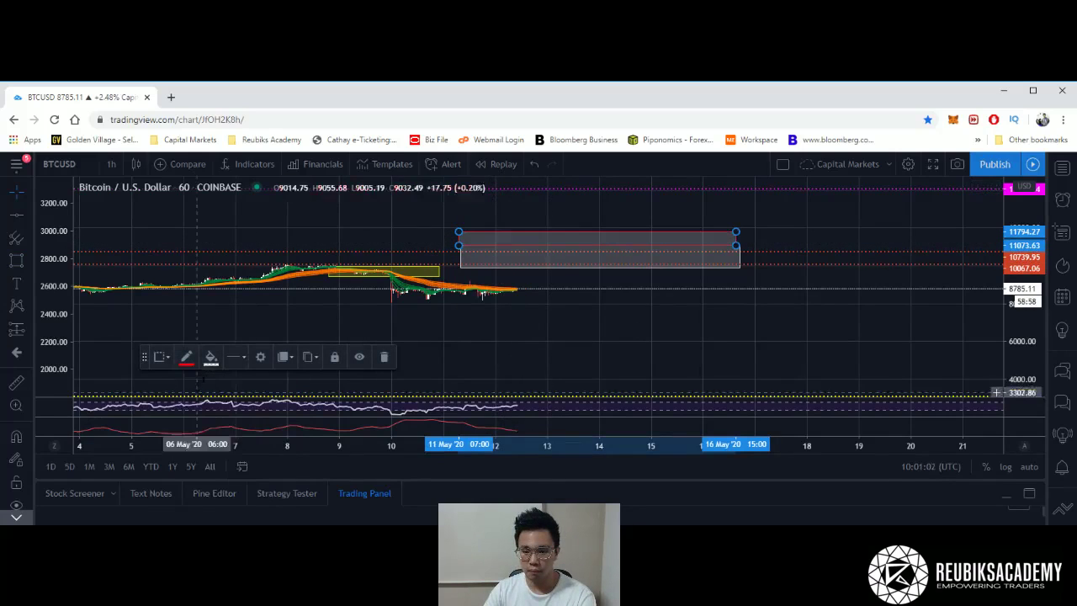
{"action": "left_click", "coordinate": [212, 359]}
{"action": "left_click", "coordinate": [225, 394]}
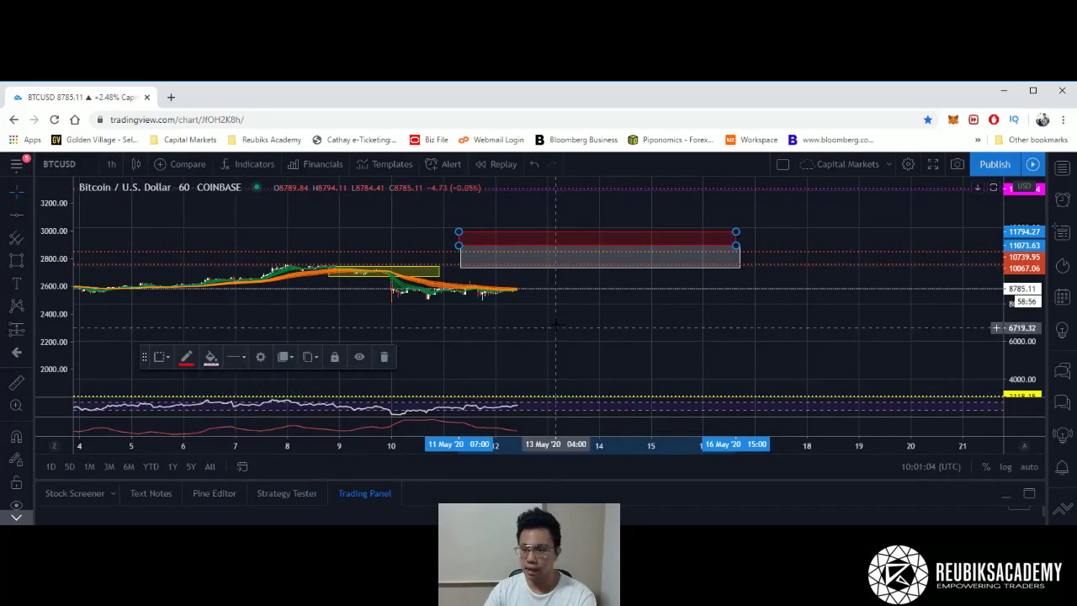
{"action": "left_click", "coordinate": [555, 320]}
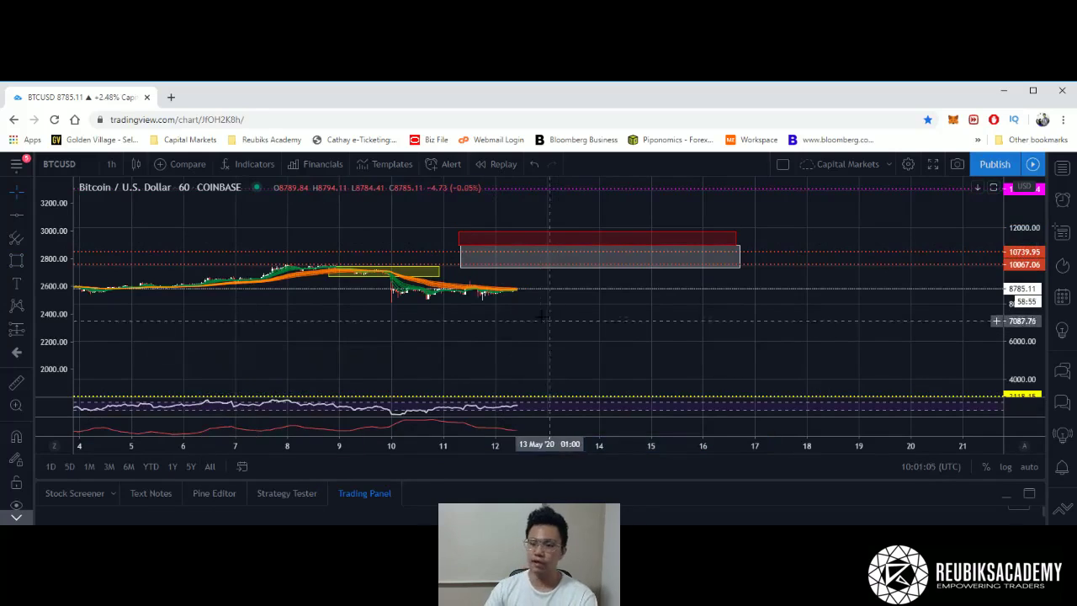
Shift the red rectangle to span 11 May 09:00 to 16 May 17:00 and deselect it
{"action": "left_click", "coordinate": [559, 246]}
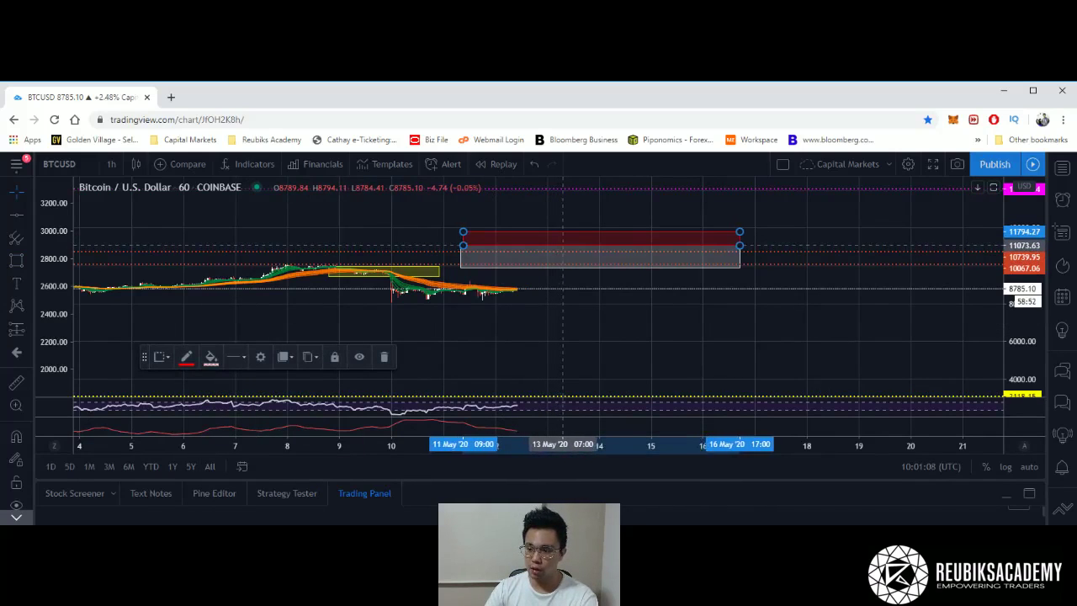
{"action": "left_click", "coordinate": [613, 356]}
{"action": "right_click", "coordinate": [608, 245]}
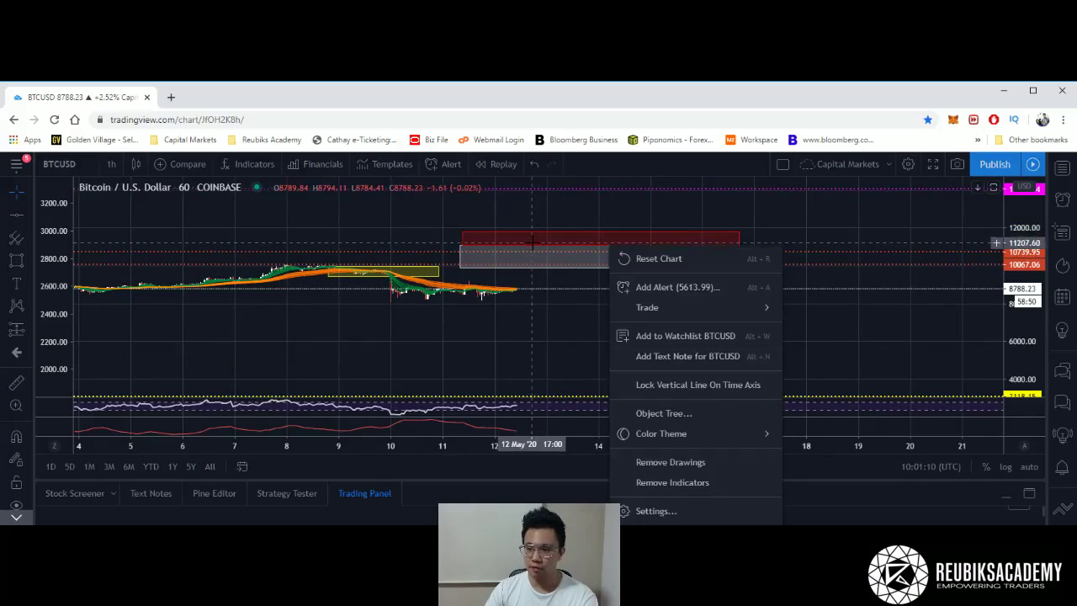
Shift the red rectangle slightly so its start lines up with the white rectangle's starting edge
{"action": "left_click", "coordinate": [529, 243]}
{"action": "left_click_drag", "start_coordinate": [530, 244], "coordinate": [531, 243]}
{"action": "left_click", "coordinate": [1015, 316]}
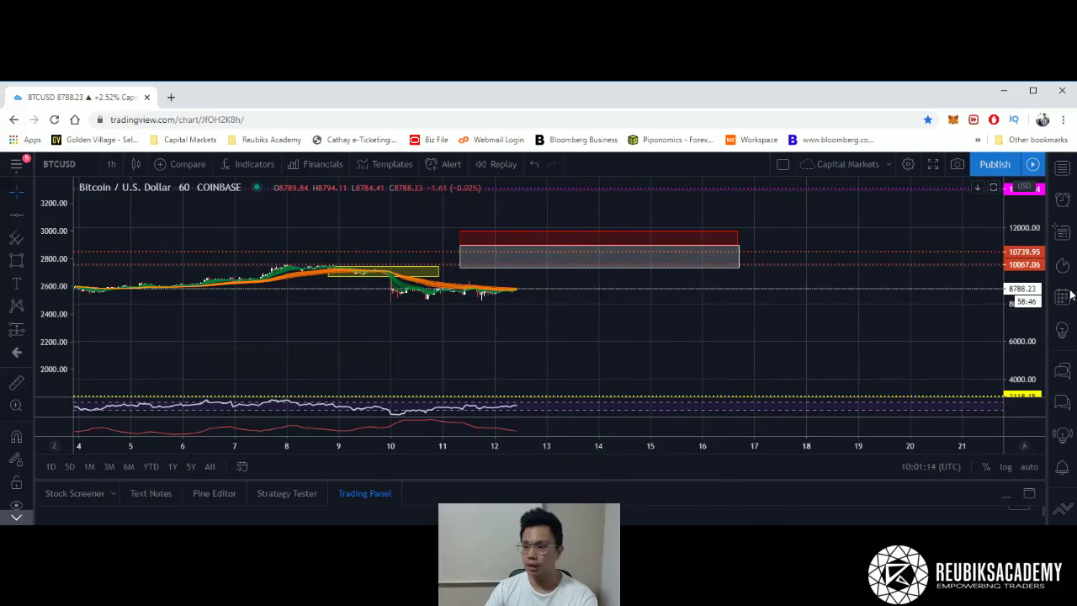
{"action": "double_click", "coordinate": [1015, 314]}
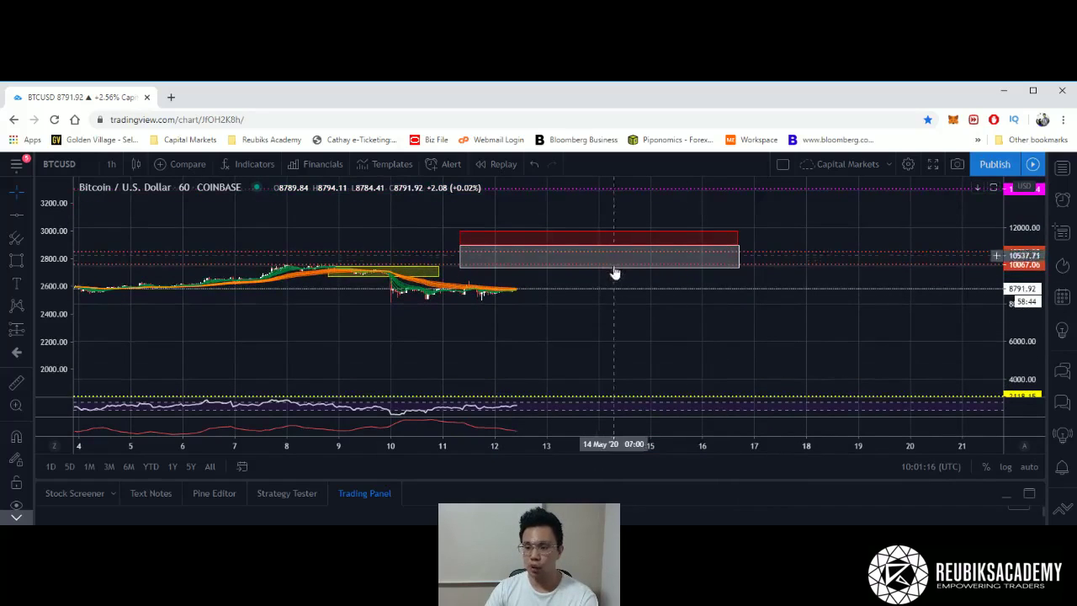
Draw a large rectangle directly beneath the white zone, from 9867.82 down to 3972.75, spanning 11 May 09:00 to 16 May 18:00
{"action": "left_click_drag", "start_coordinate": [615, 341], "coordinate": [602, 324]}
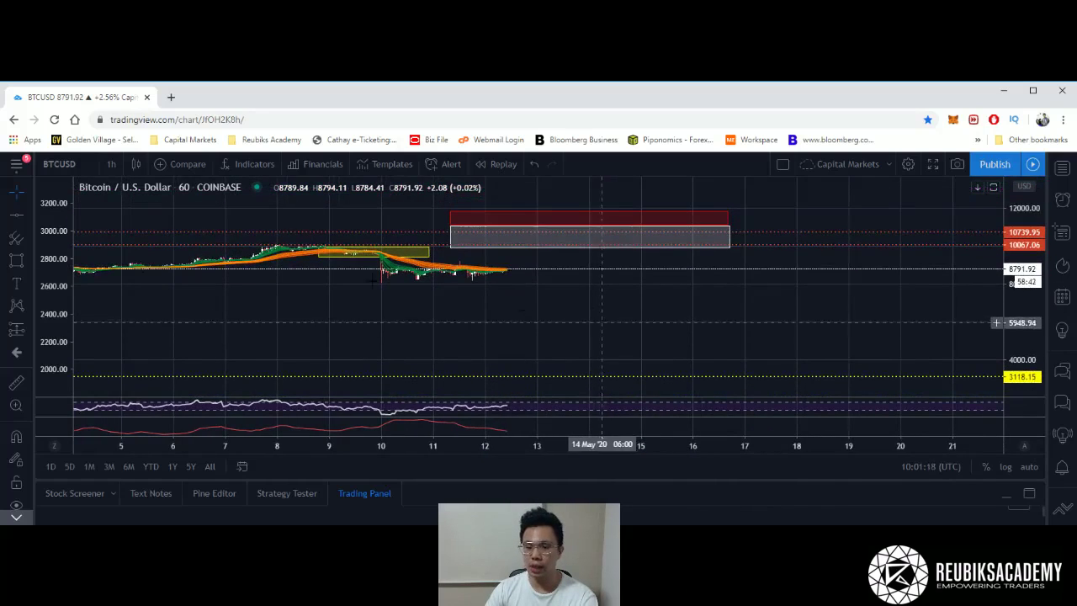
{"action": "left_click", "coordinate": [30, 259]}
{"action": "left_click", "coordinate": [67, 283]}
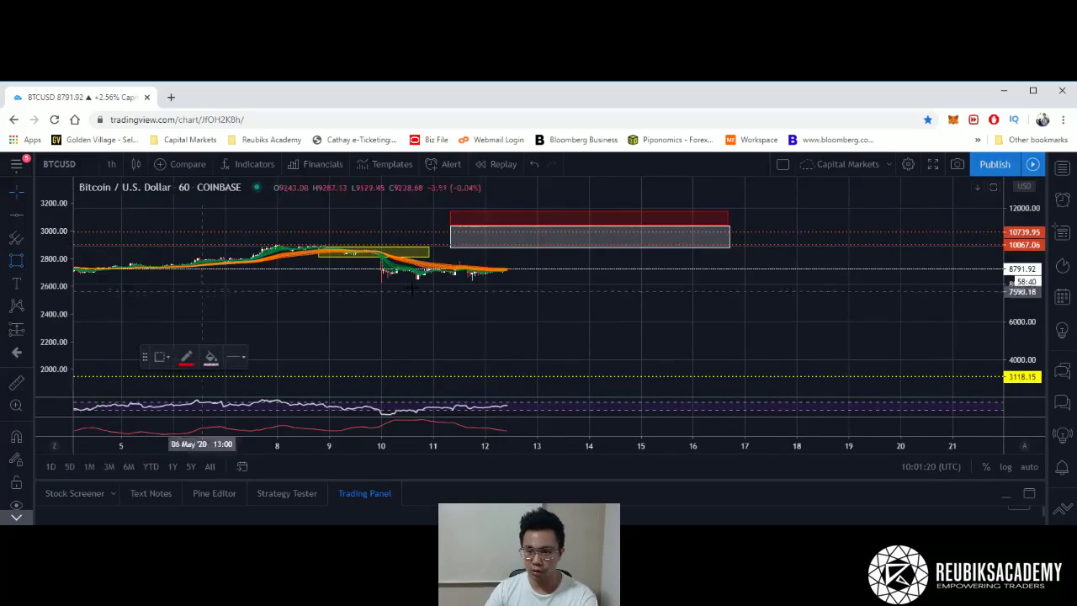
{"action": "left_click", "coordinate": [452, 254]}
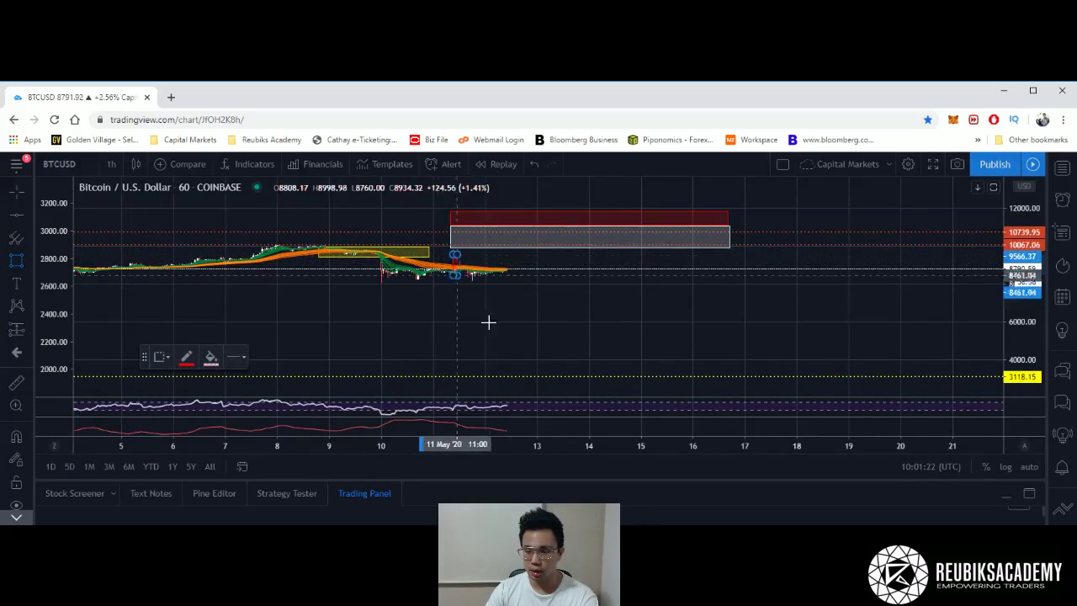
{"action": "left_click", "coordinate": [729, 359]}
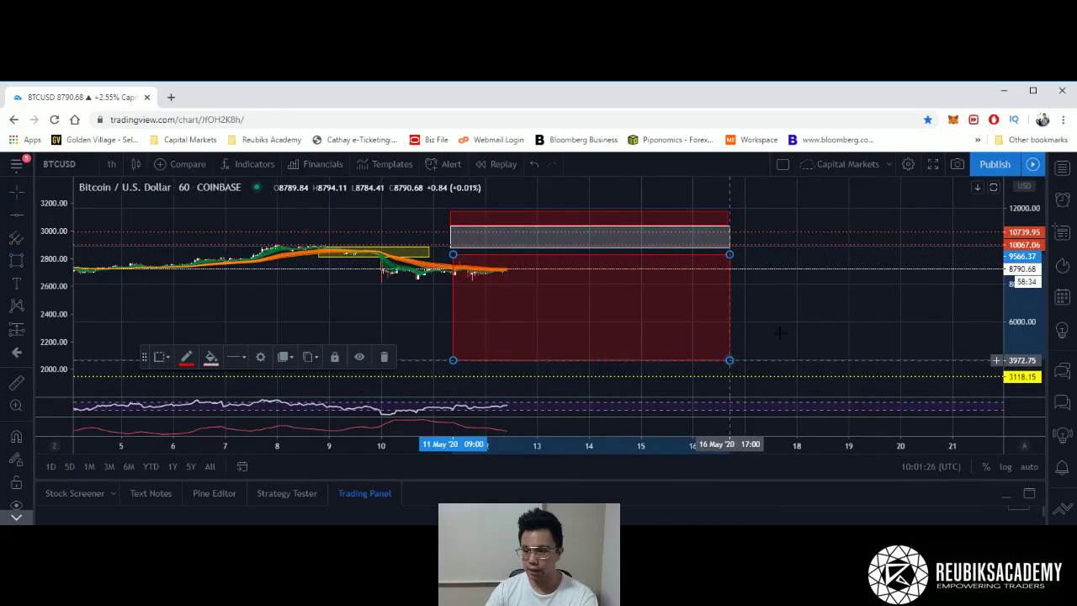
{"action": "left_click_drag", "start_coordinate": [730, 254], "coordinate": [732, 248]}
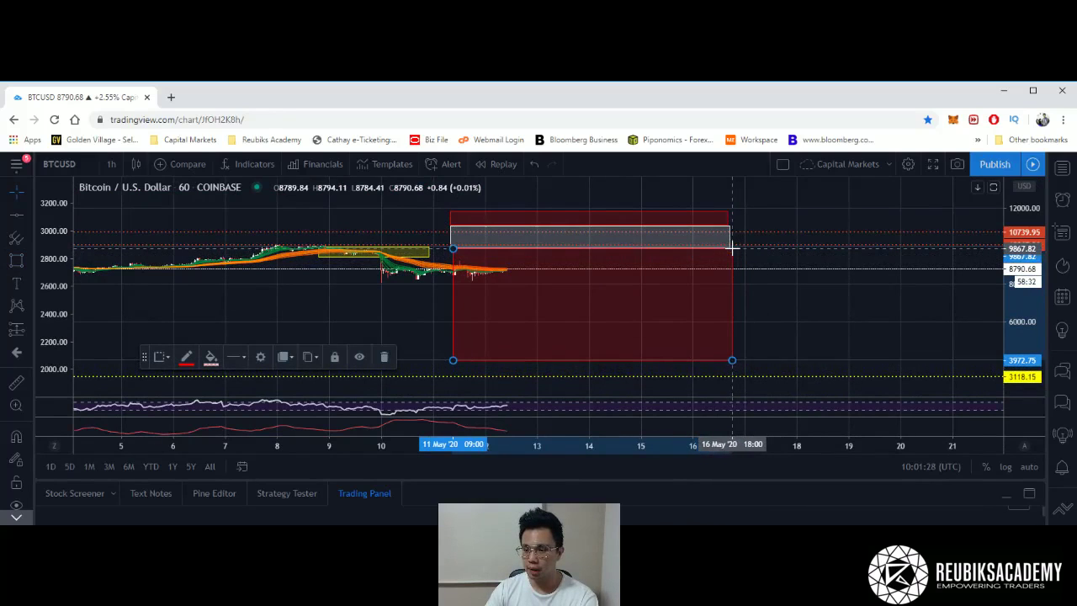
Colour the new lower rectangle's border and fill green
{"action": "left_click", "coordinate": [186, 356]}
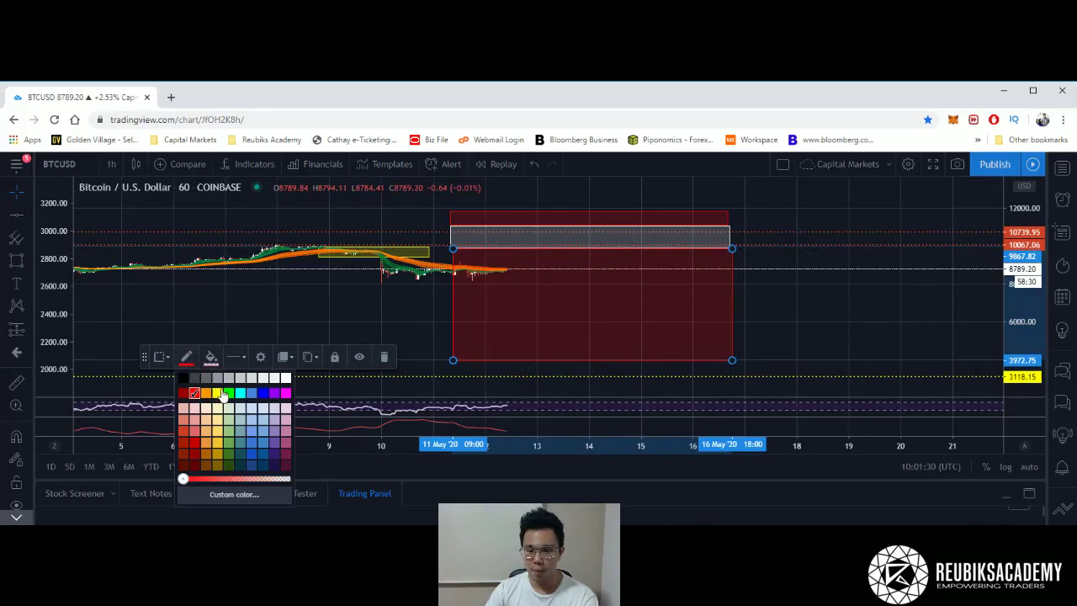
{"action": "left_click", "coordinate": [227, 393]}
{"action": "left_click", "coordinate": [210, 356]}
{"action": "left_click", "coordinate": [252, 393]}
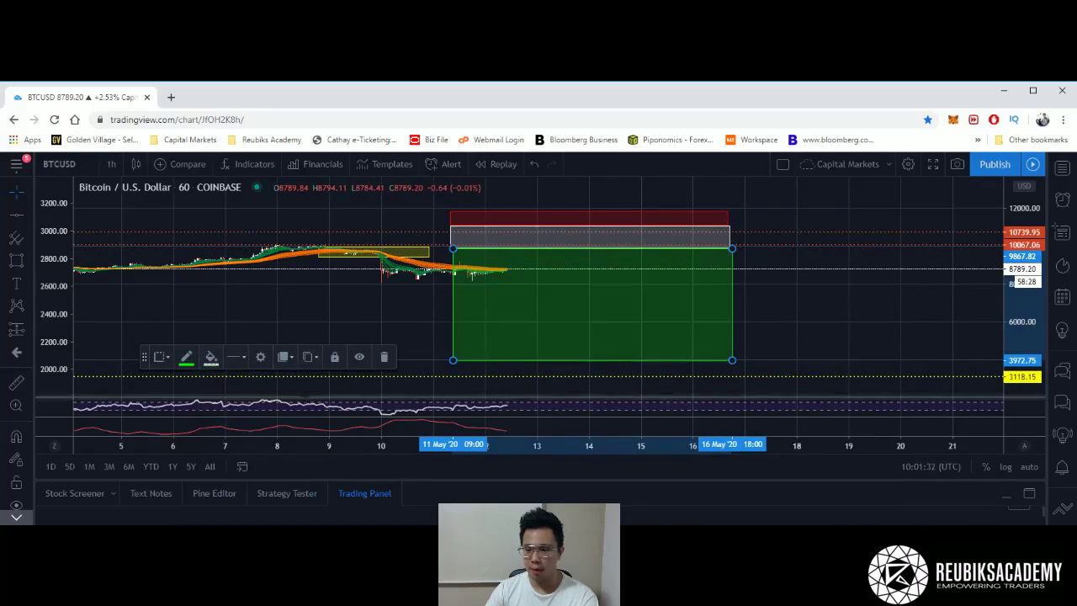
{"action": "left_click", "coordinate": [769, 324]}
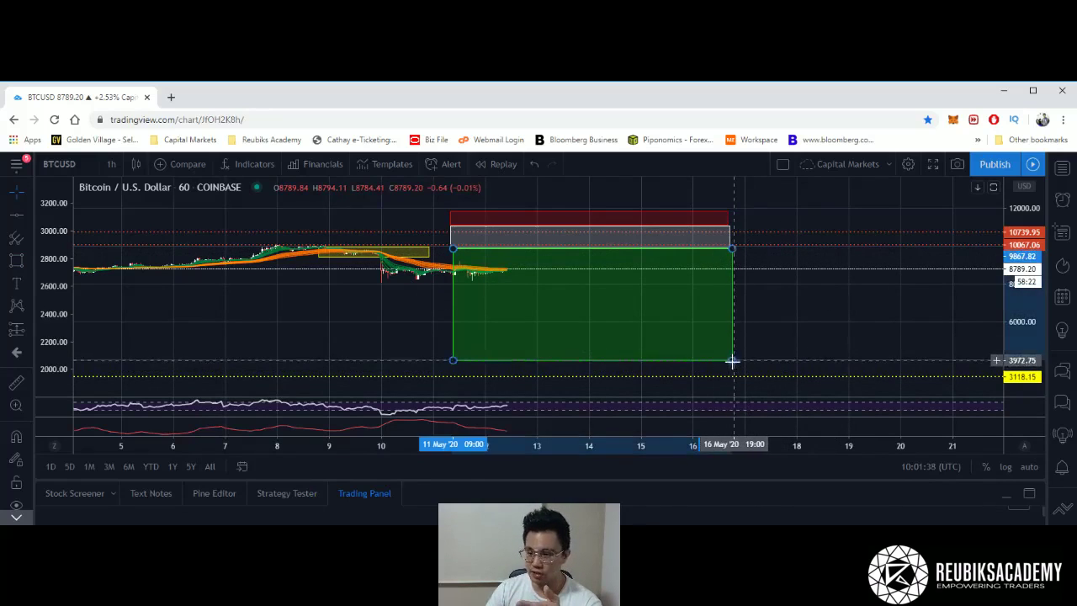
Shorten the green rectangle so its lower edge sits just below the recent candles and its end matches the white rectangle's
{"action": "left_click_drag", "start_coordinate": [732, 360], "coordinate": [732, 368]}
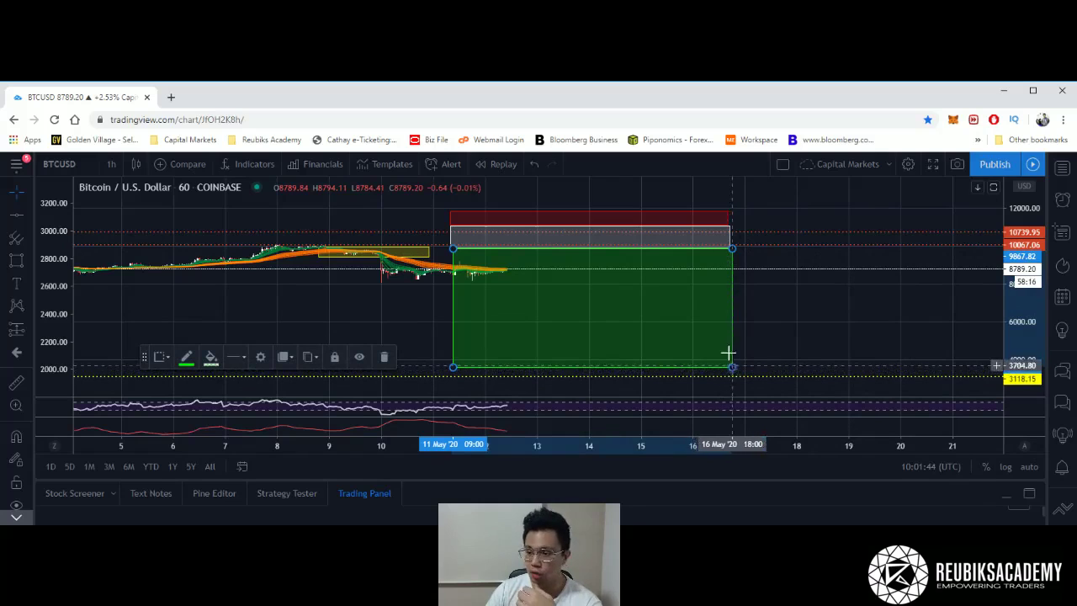
{"action": "left_click_drag", "start_coordinate": [732, 368], "coordinate": [730, 294]}
{"action": "left_click", "coordinate": [739, 286]}
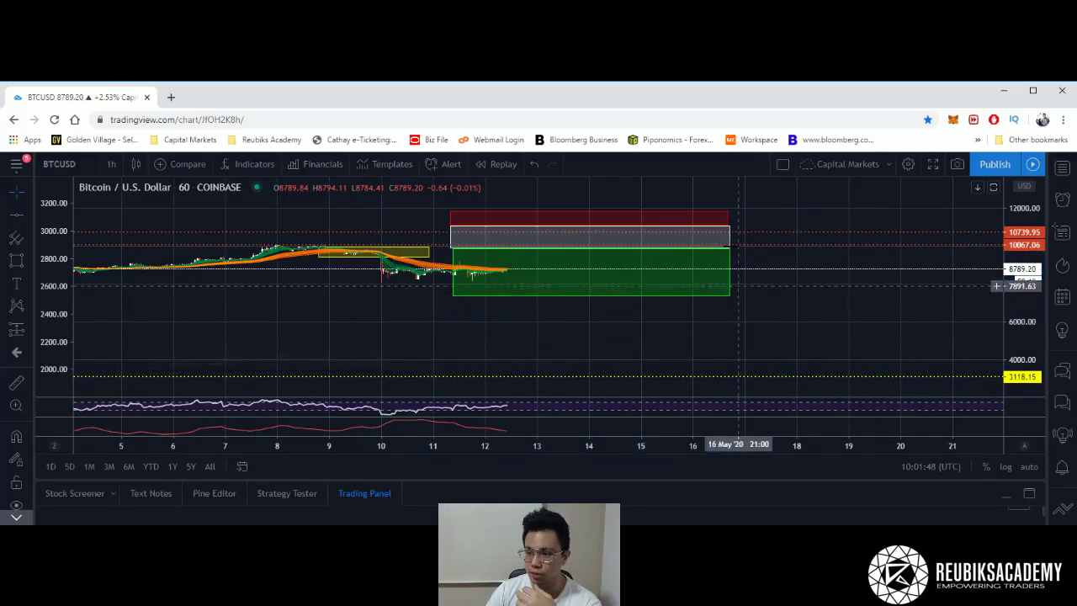
Align the red and green rectangles' starts with 11 May 08:00, fitting the green one between 9934.81 and 7523.19 and ending it at 16 May 17:00
{"action": "left_click", "coordinate": [717, 213]}
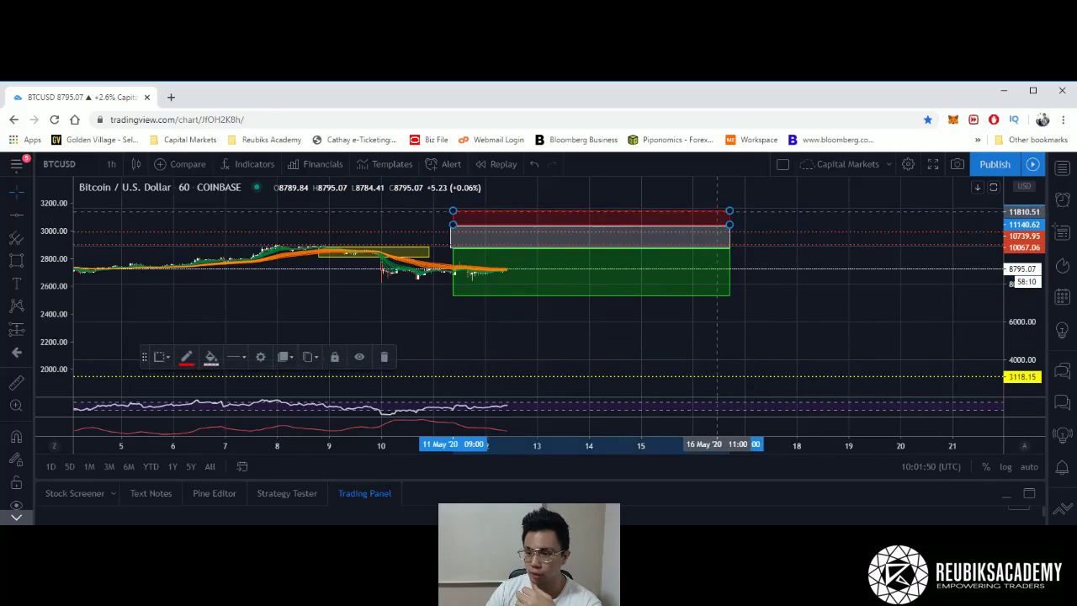
{"action": "left_click_drag", "start_coordinate": [716, 212], "coordinate": [714, 214]}
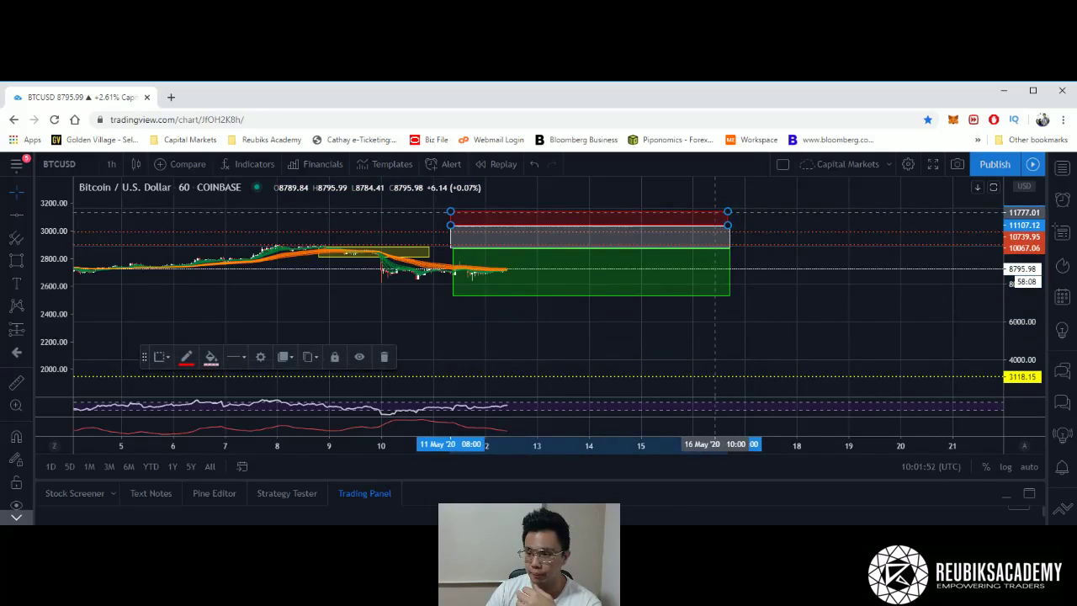
{"action": "left_click", "coordinate": [711, 278]}
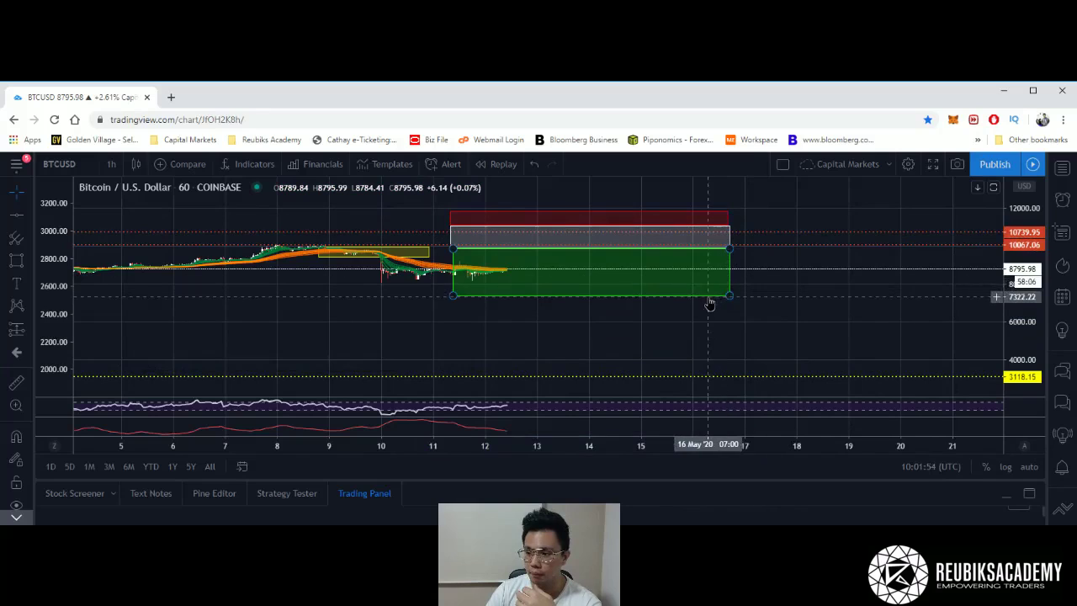
{"action": "left_click_drag", "start_coordinate": [709, 299], "coordinate": [706, 294]}
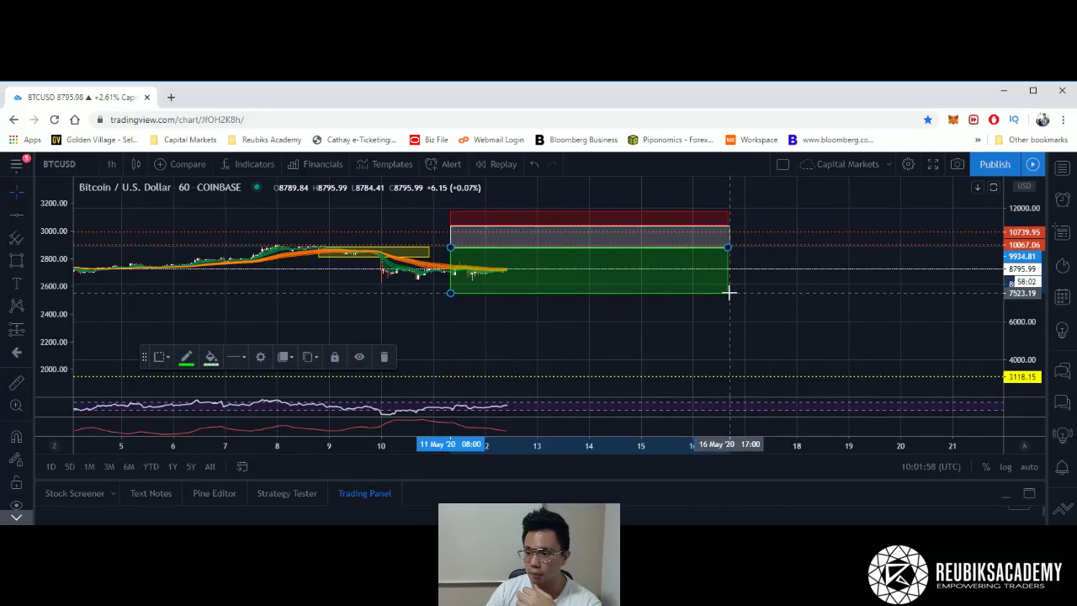
Extend the red rectangle's end to 16 May 17:00, lower its bottom edge to 11040.13 and deselect it
{"action": "left_click", "coordinate": [715, 217]}
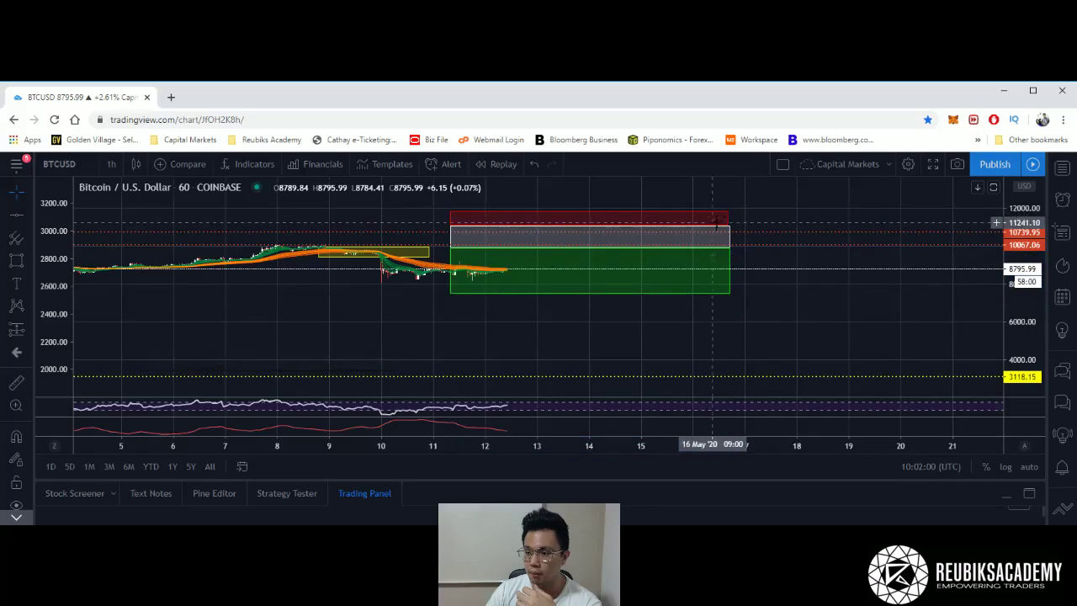
{"action": "left_click", "coordinate": [728, 224]}
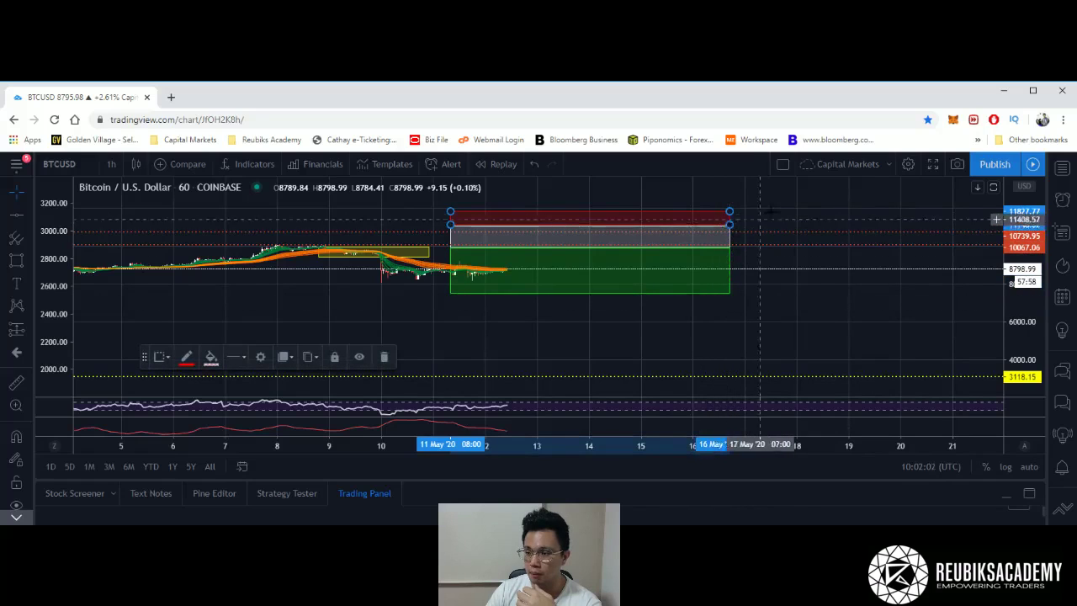
{"action": "left_click_drag", "start_coordinate": [449, 224], "coordinate": [450, 225]}
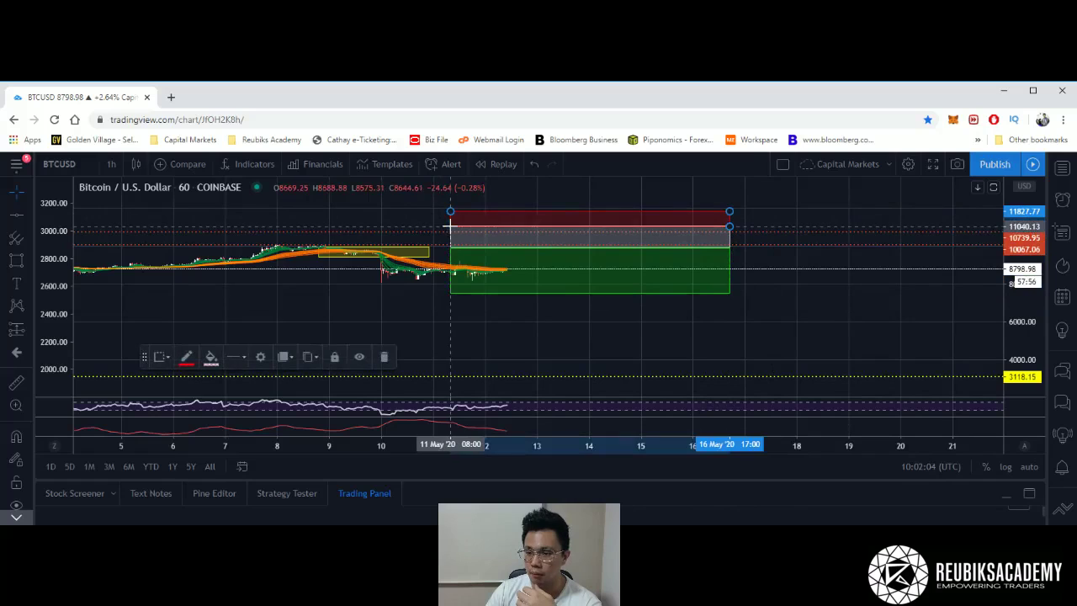
{"action": "left_click", "coordinate": [563, 328]}
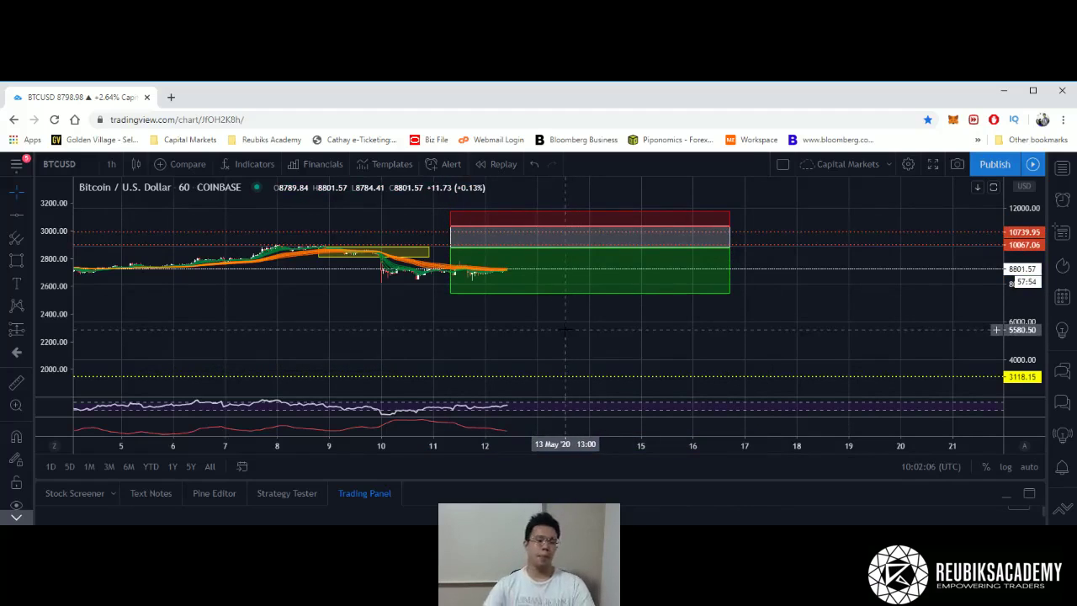